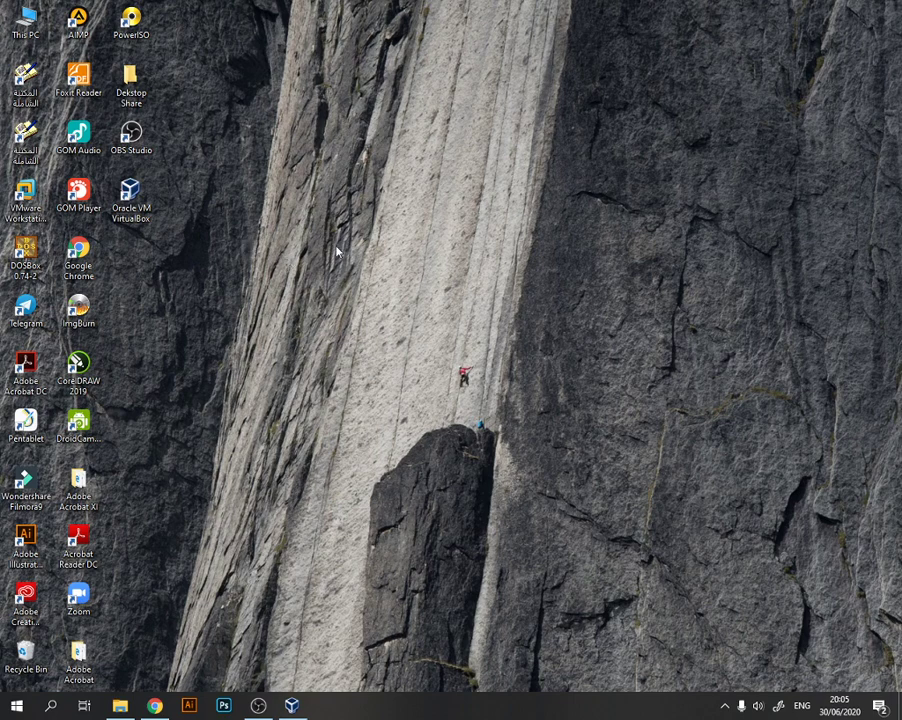
- Launch Oracle VM VirtualBox and review the installation files in the Ngajar Online folder with their full names shown
left_click(135, 200)
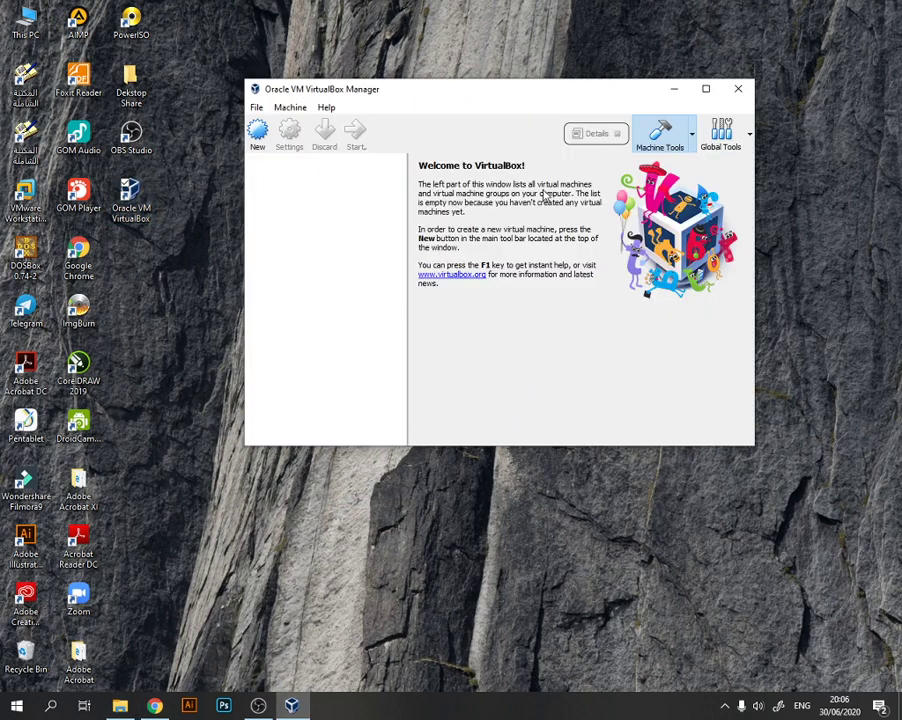
left_click(119, 707)
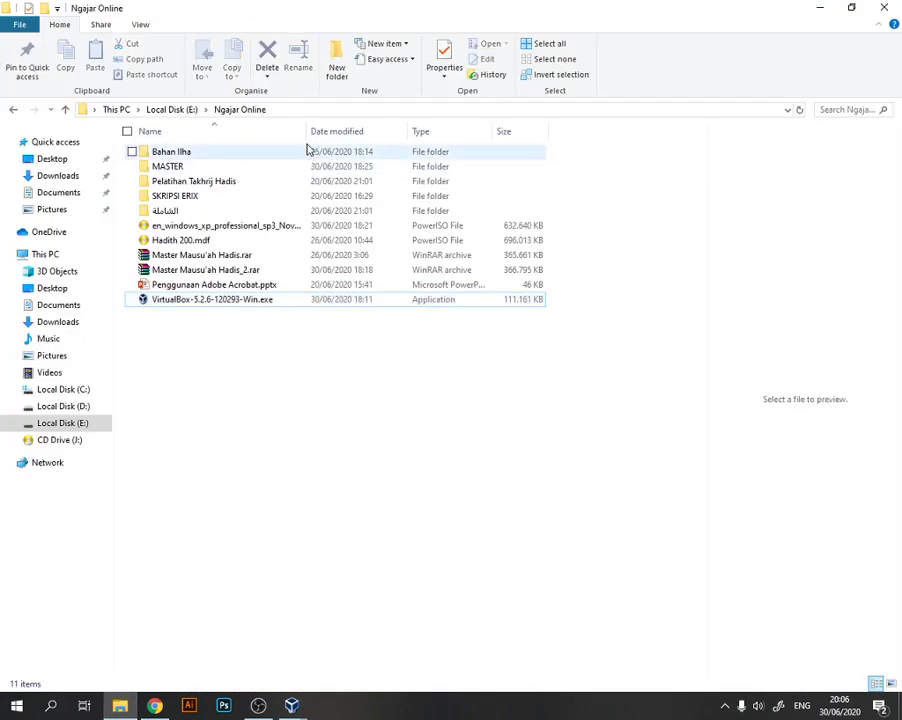
left_click_drag(306, 129, 419, 134)
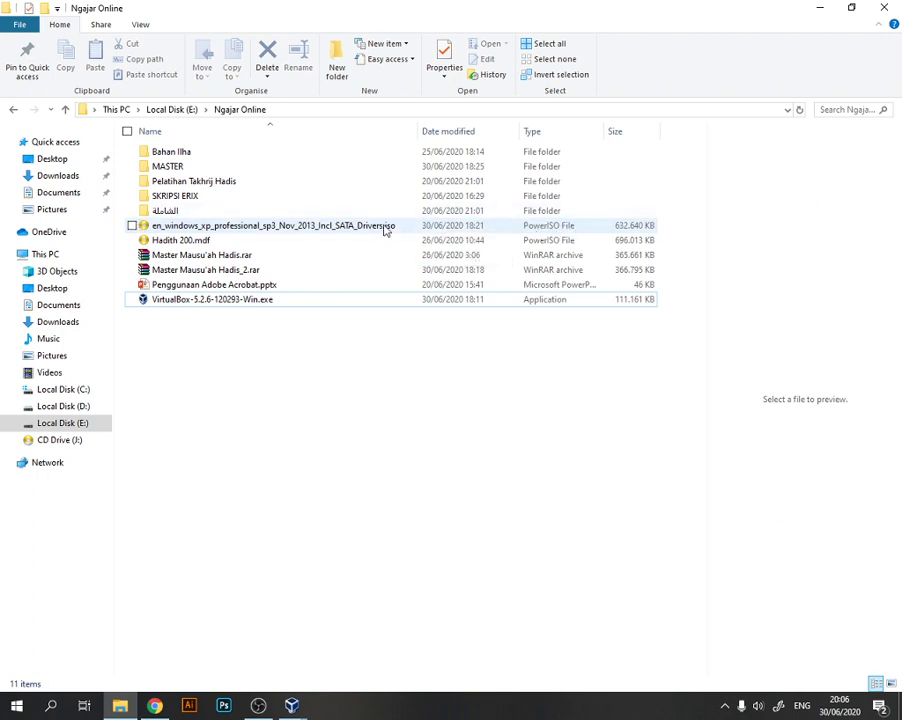
left_click(819, 14)
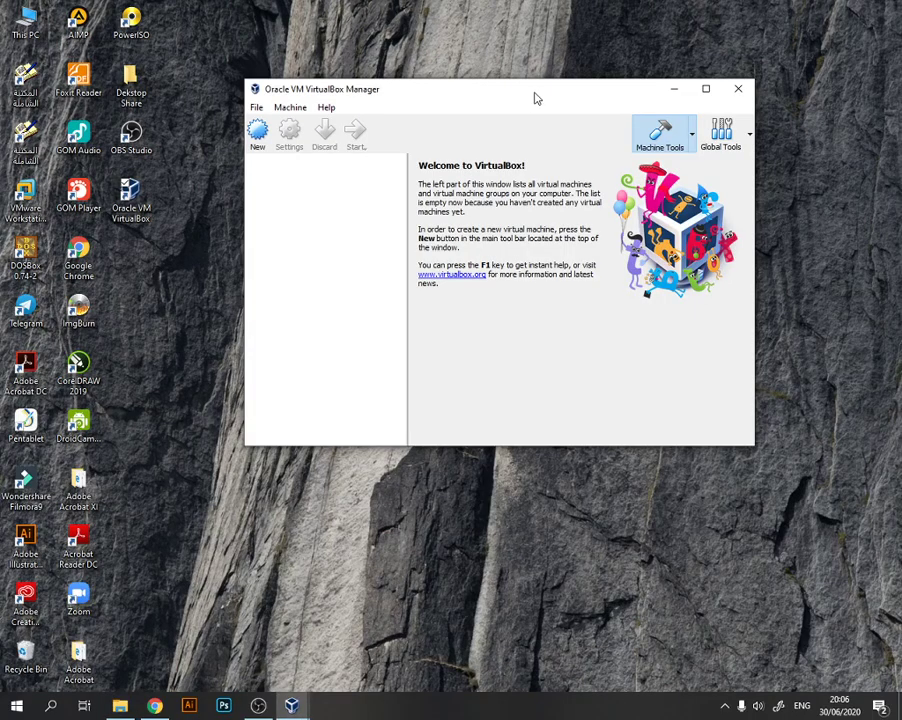
mouse_move(535, 97)
left_mouse_down()
mouse_move(503, 121)
mouse_move(539, 238)
mouse_move(523, 154)
mouse_move(535, 97)
left_mouse_up()
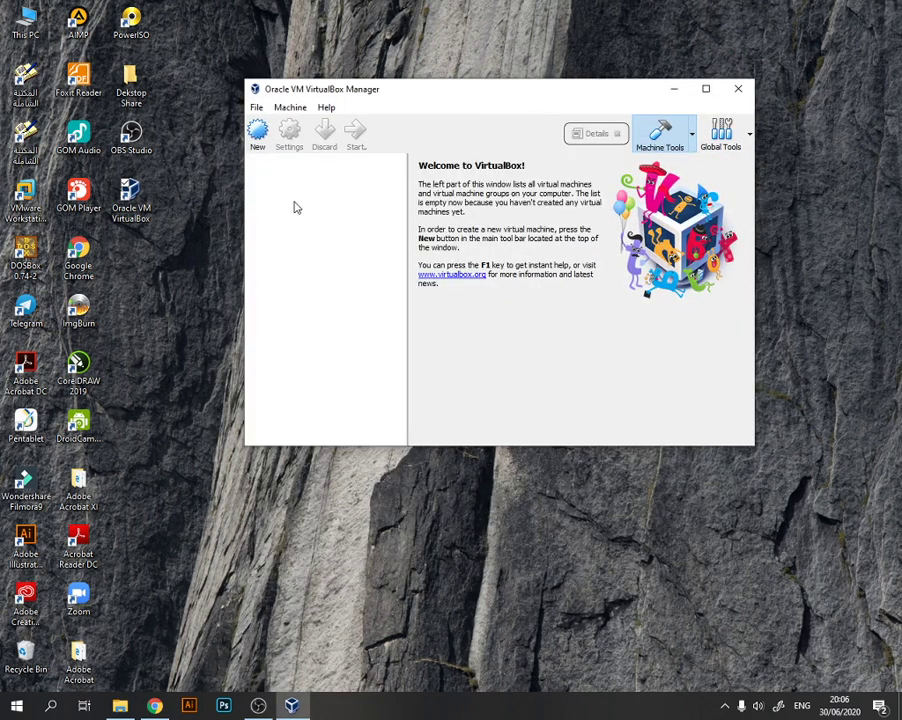
- Try to create a new Windows XP (32-bit) virtual machine named Windows XP SP3 with 192 MB of memory
left_click(257, 130)
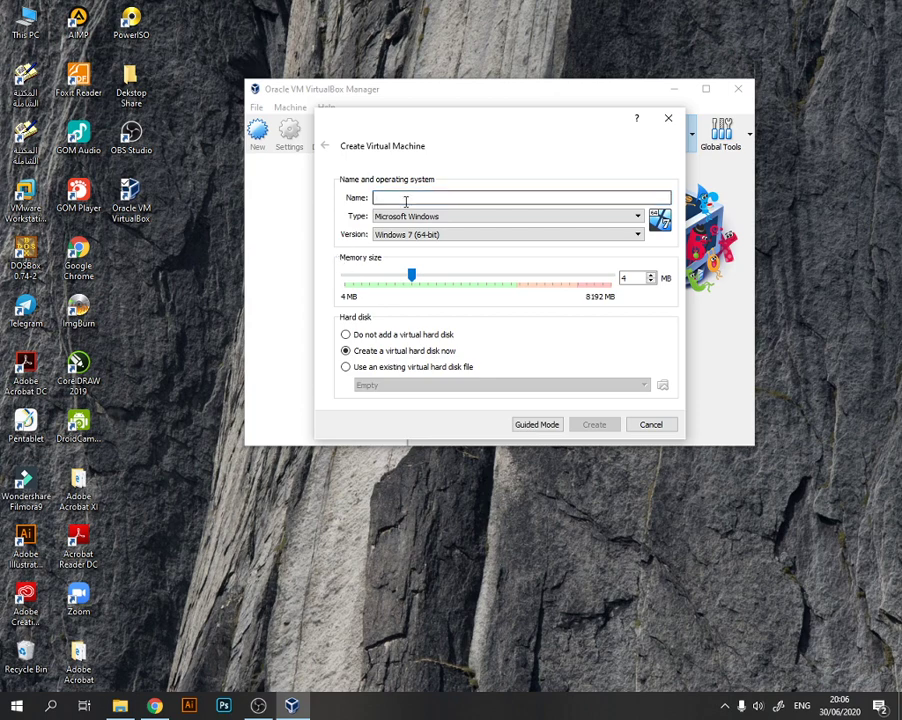
type("Windows")
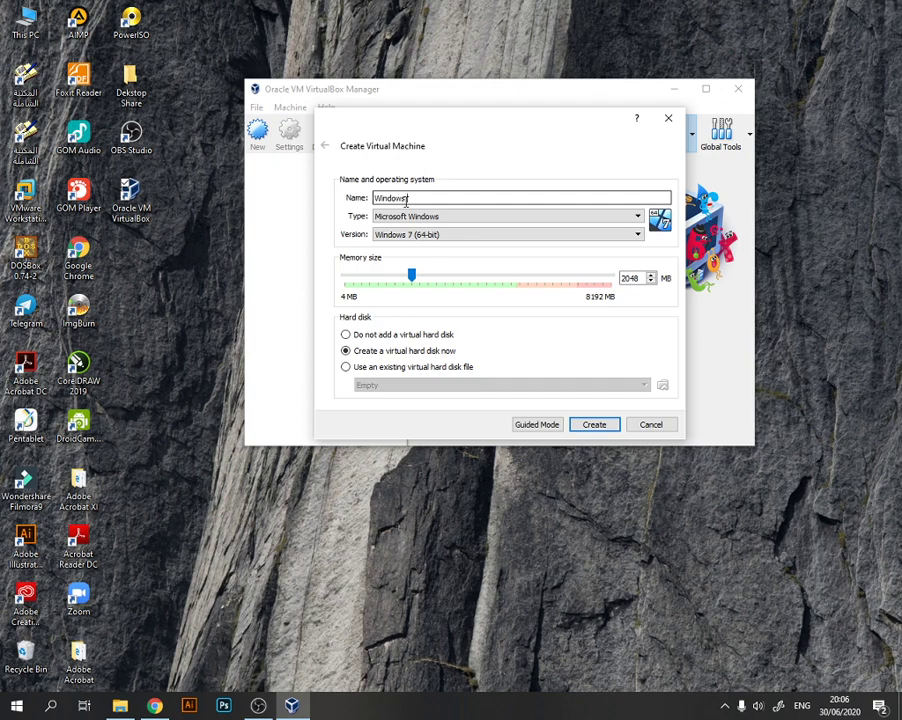
type("XP SP3")
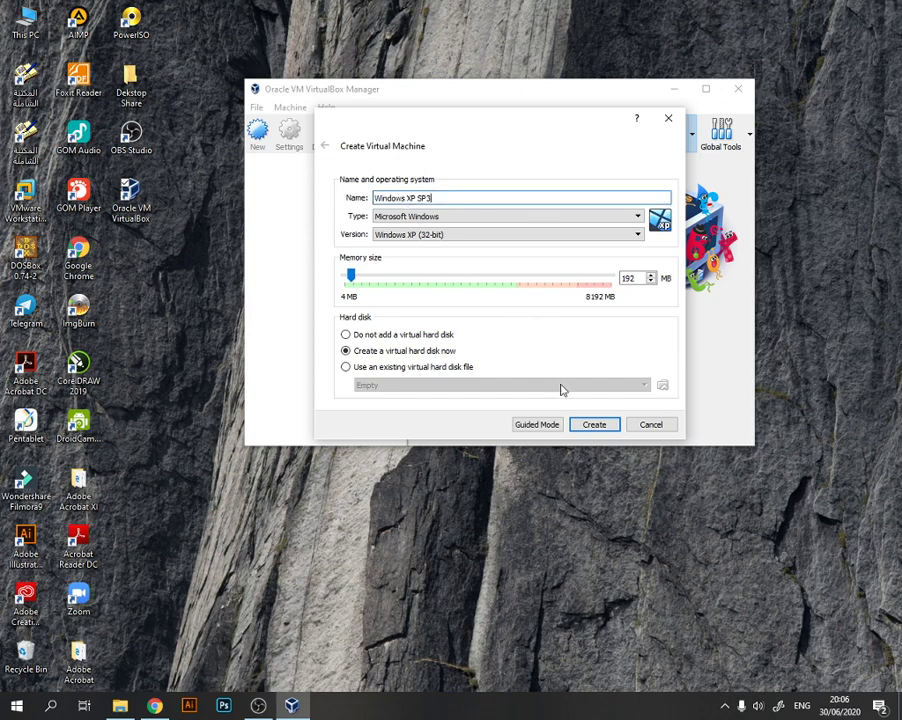
left_click(594, 425)
left_click(593, 426)
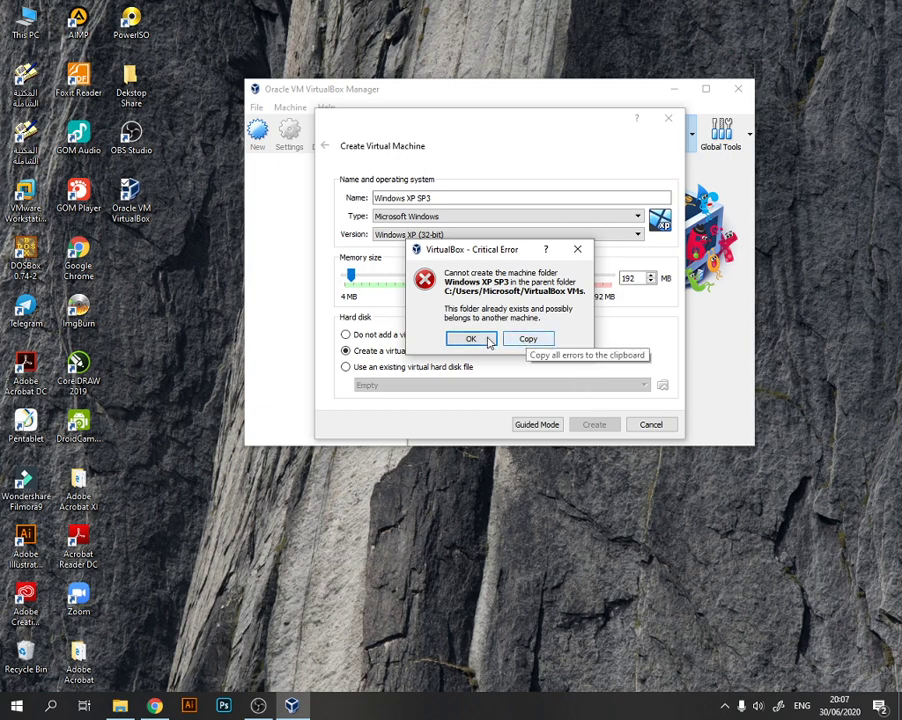
left_click(577, 249)
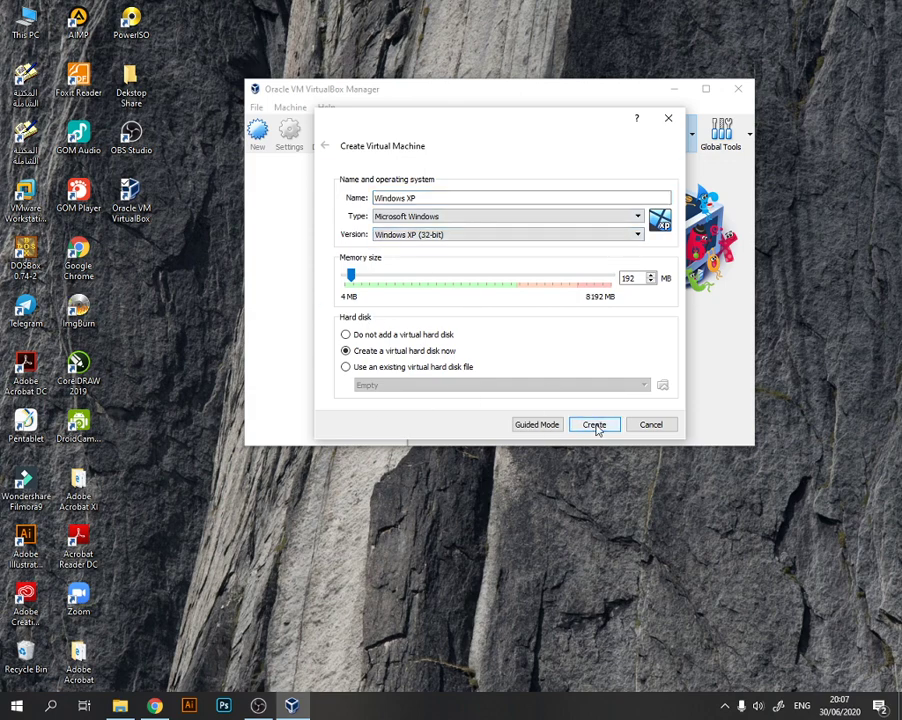
- Create the virtual machine as Windows XP, with a 10 GB dynamically allocated VDI disk file named Windows XP_
left_click(595, 425)
left_click(428, 202)
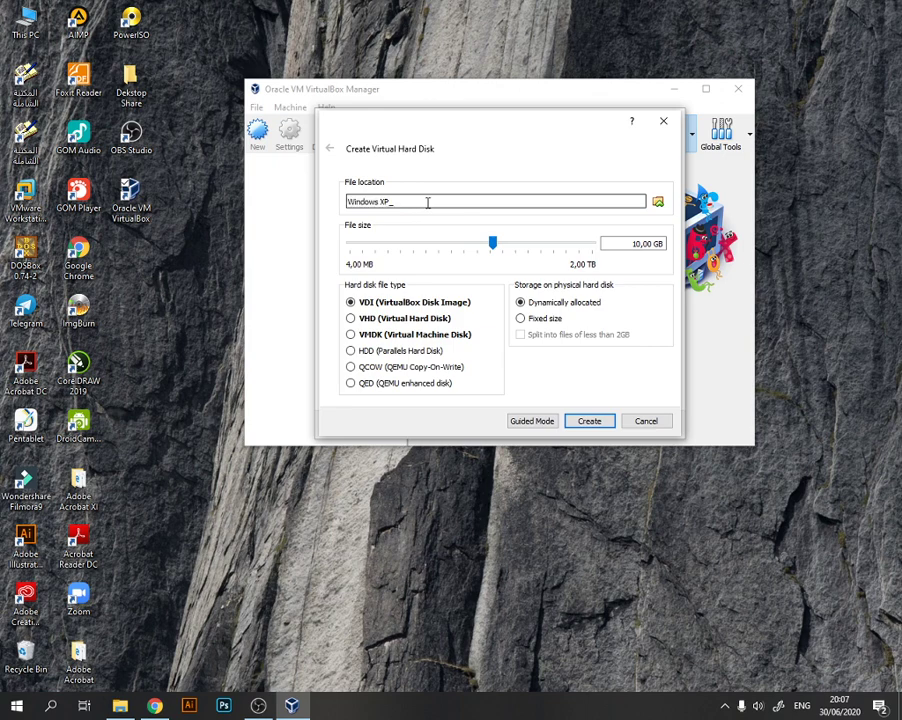
left_click(590, 428)
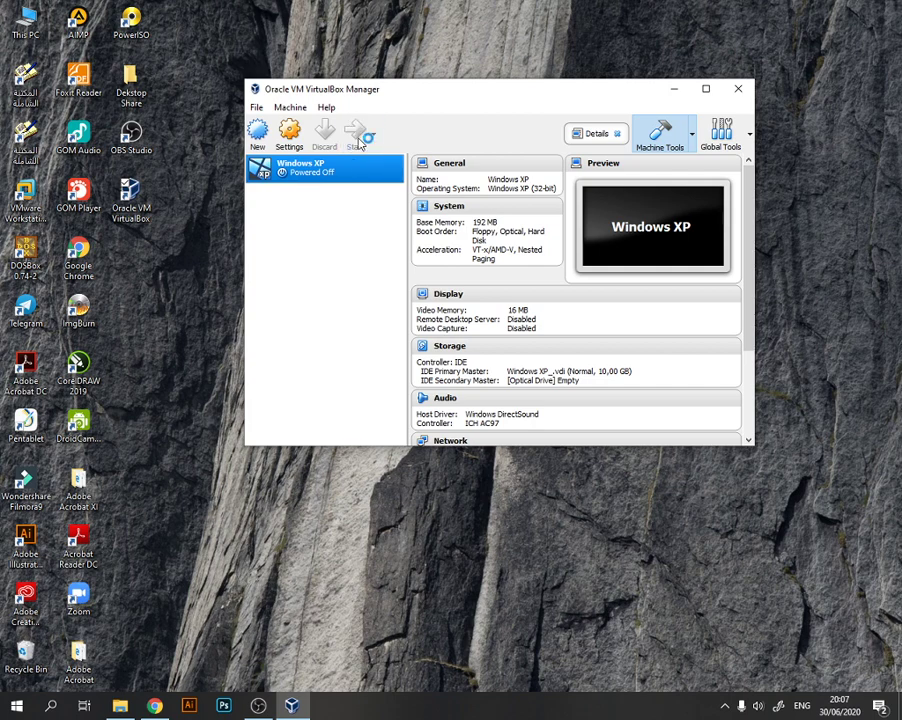
- Start the Windows XP virtual machine from the en_windows_xp_professional_sp3_Nov_2013_Incl_SATA_Drivers.iso start-up disk and reposition its window
left_click(362, 142)
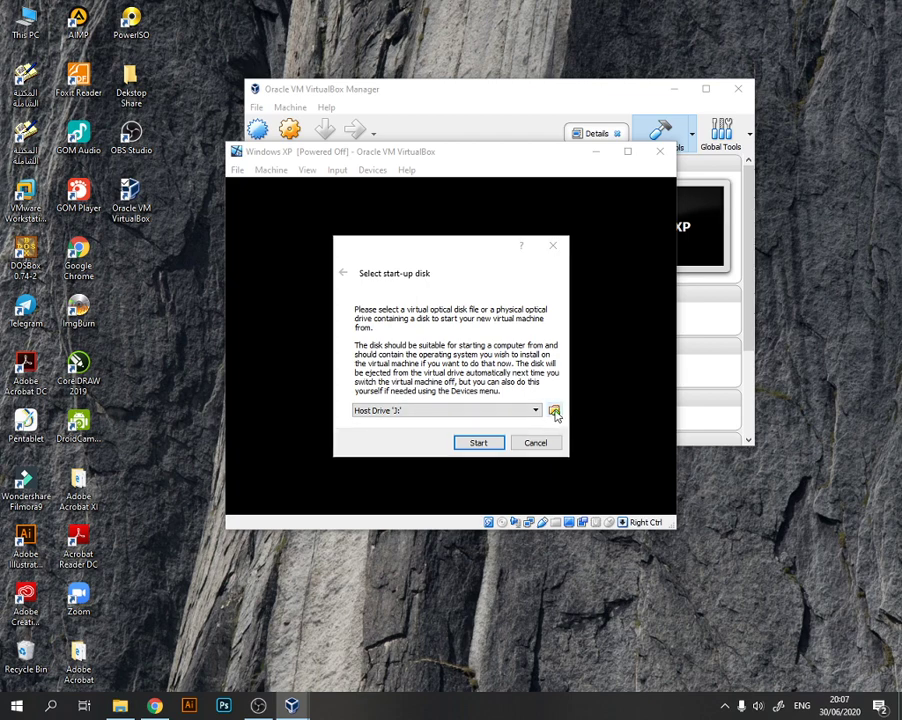
left_click(555, 413)
left_click(585, 409)
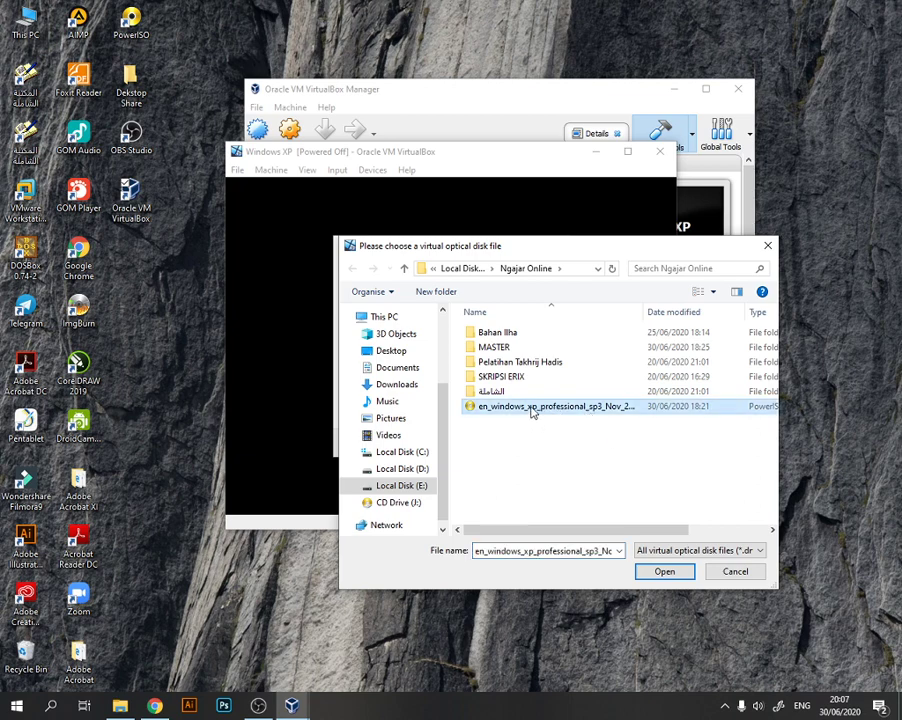
left_click(620, 468)
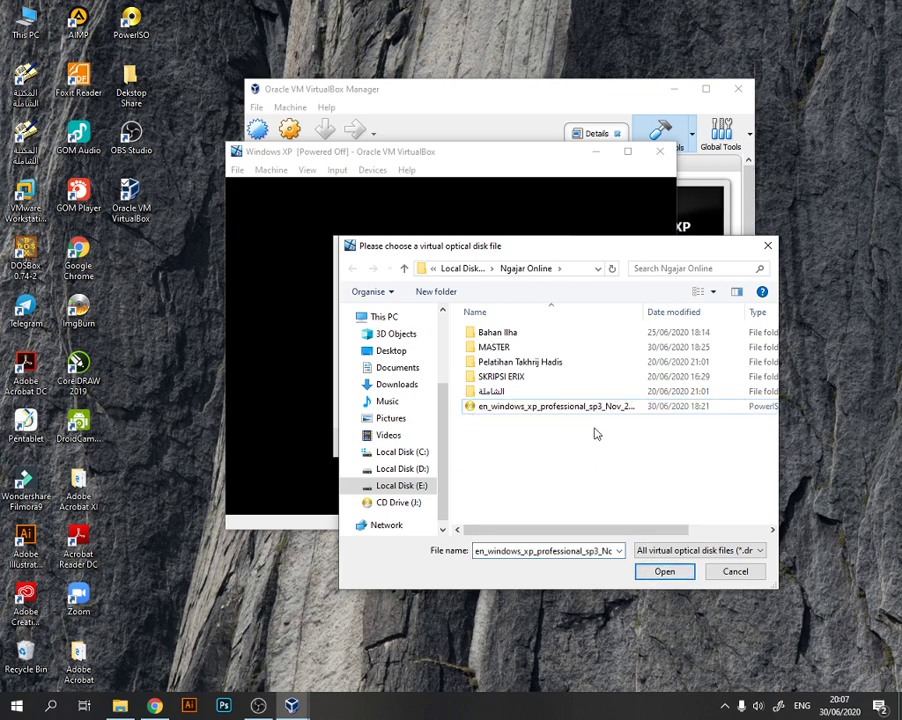
left_click(656, 576)
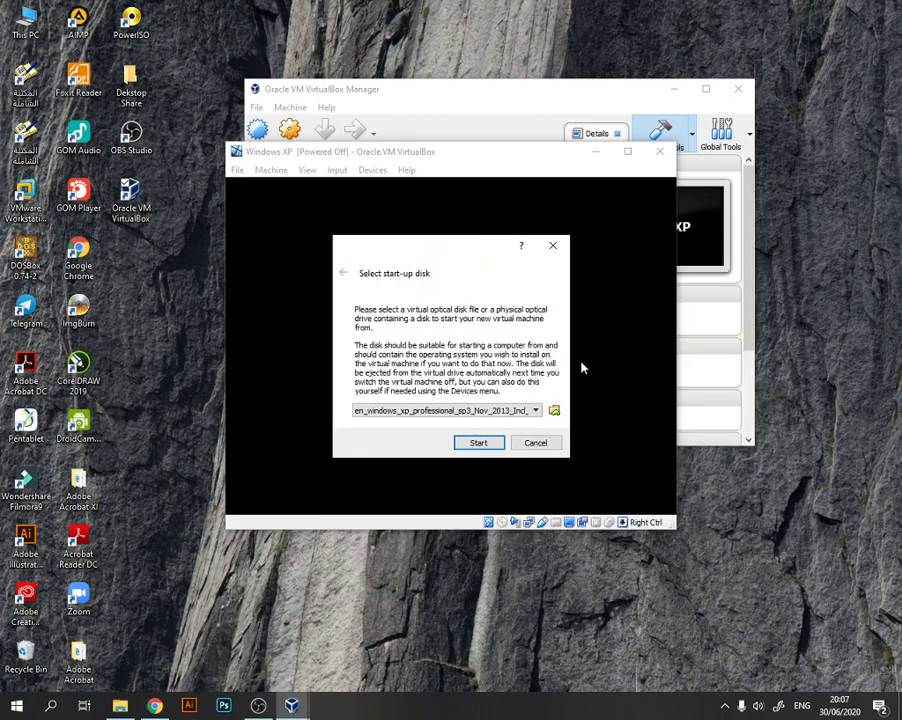
left_click(477, 443)
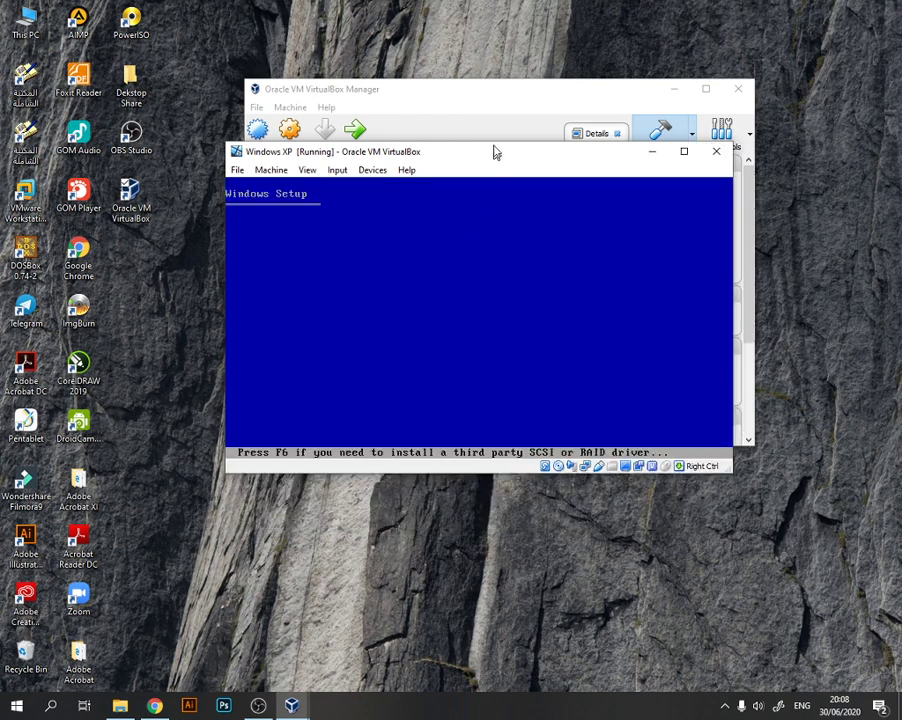
left_click_drag(492, 149, 492, 132)
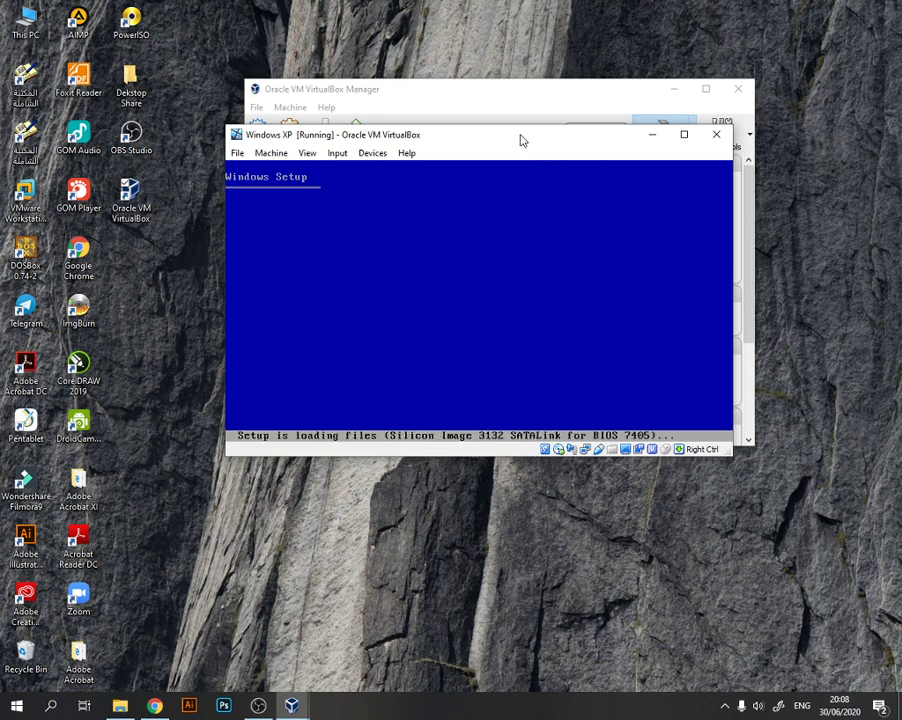
left_click_drag(518, 138, 540, 155)
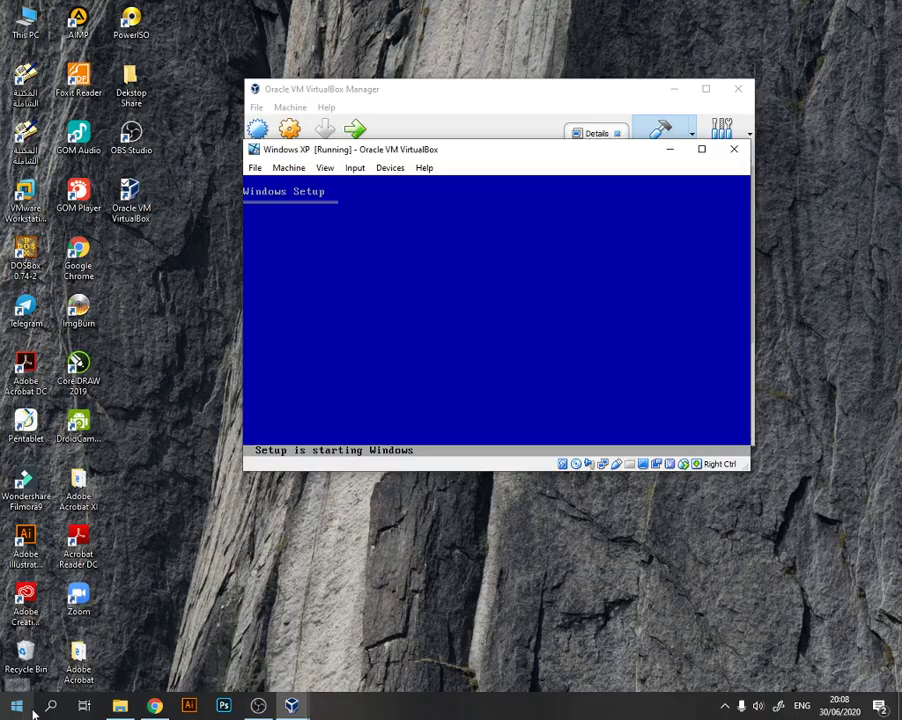
- Check the host computer's basic system properties, such as processor, installed memory and system type
left_click(119, 706)
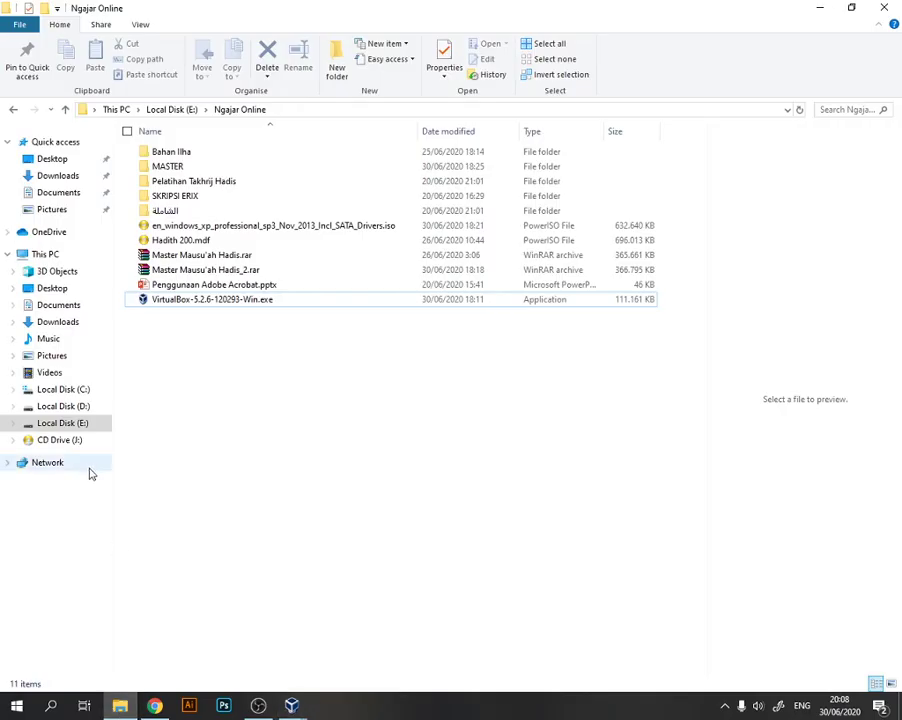
right_click(52, 256)
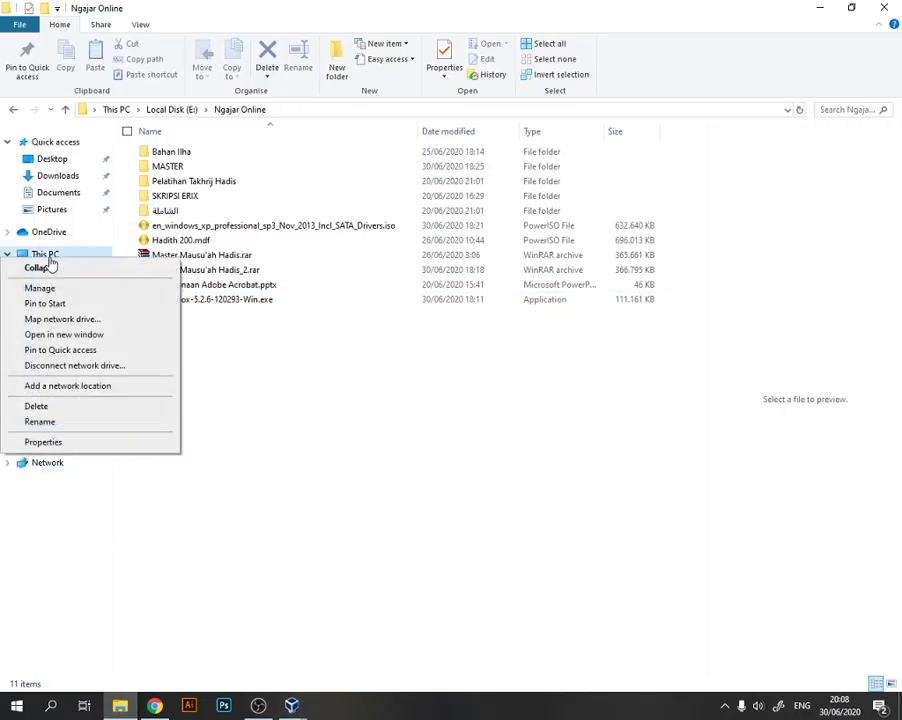
left_click(106, 442)
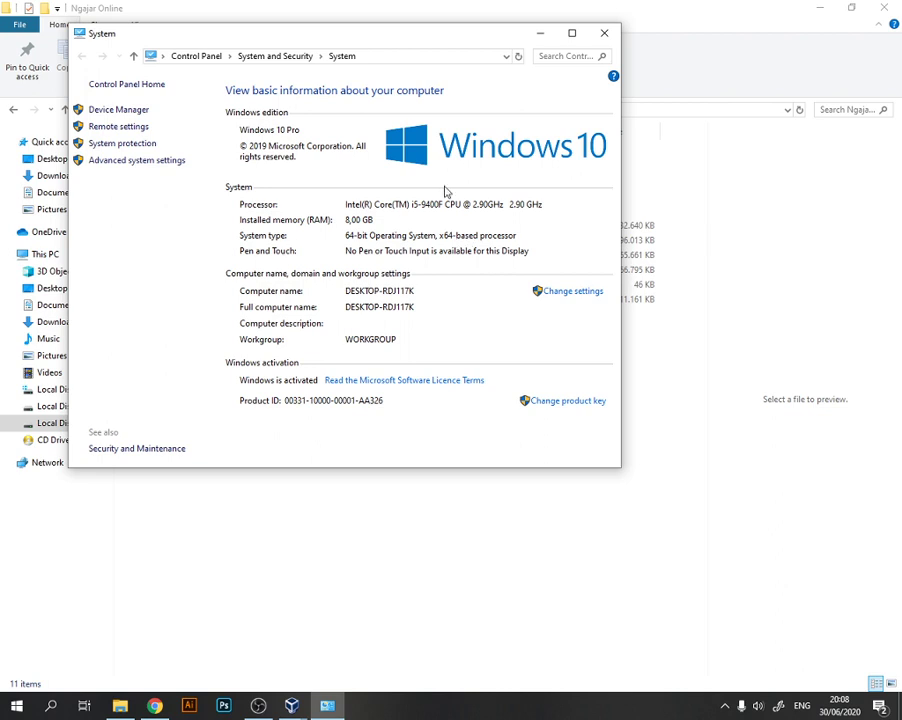
left_click(606, 34)
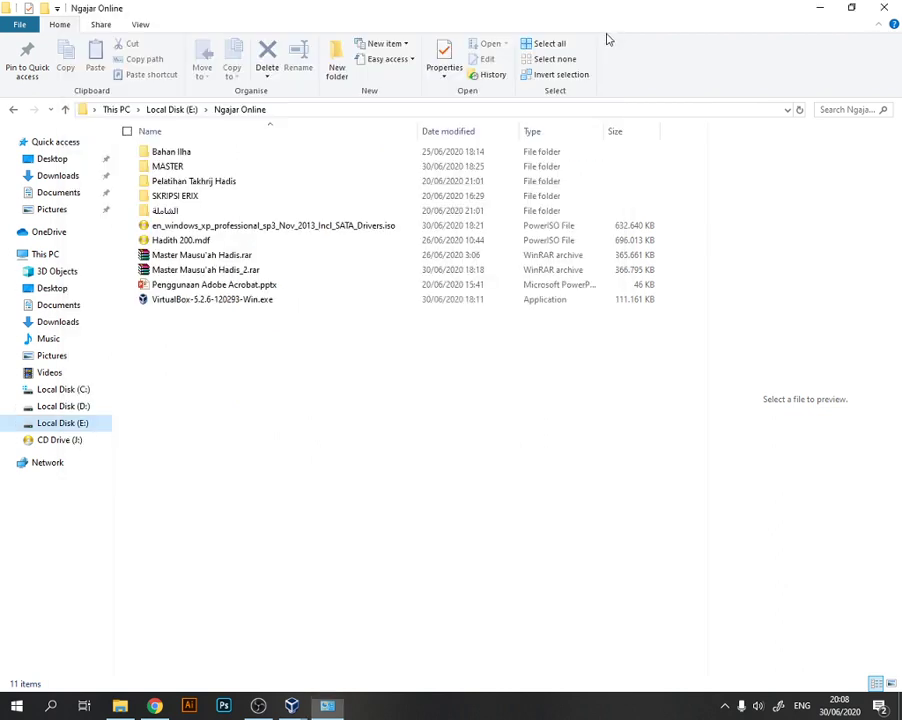
left_click(821, 9)
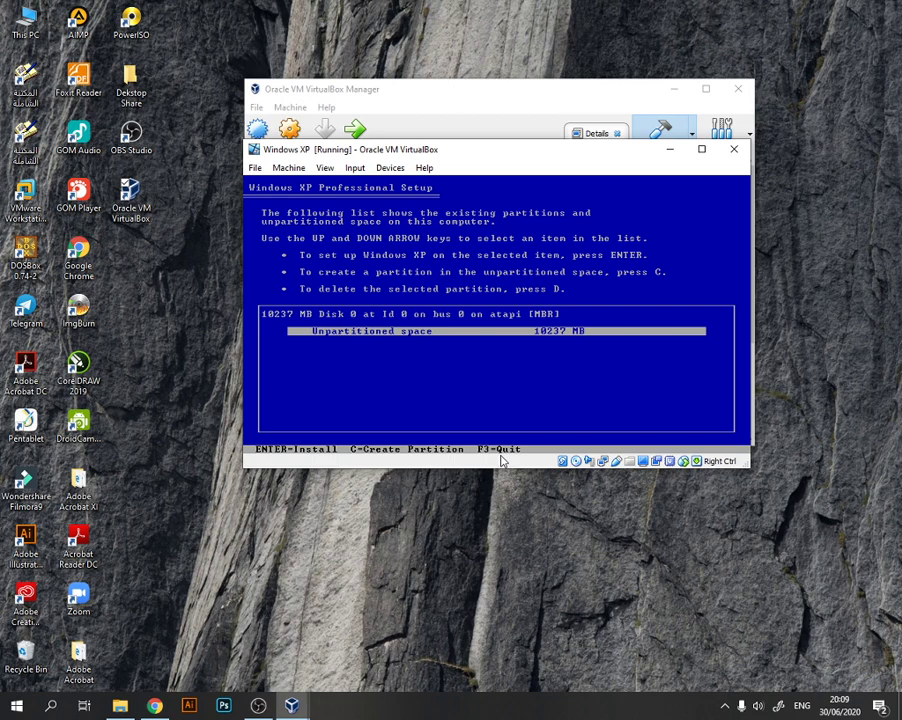
- Set up Windows XP on the unpartitioned space and format the partition using the NTFS file system (Quick)
key("Return")
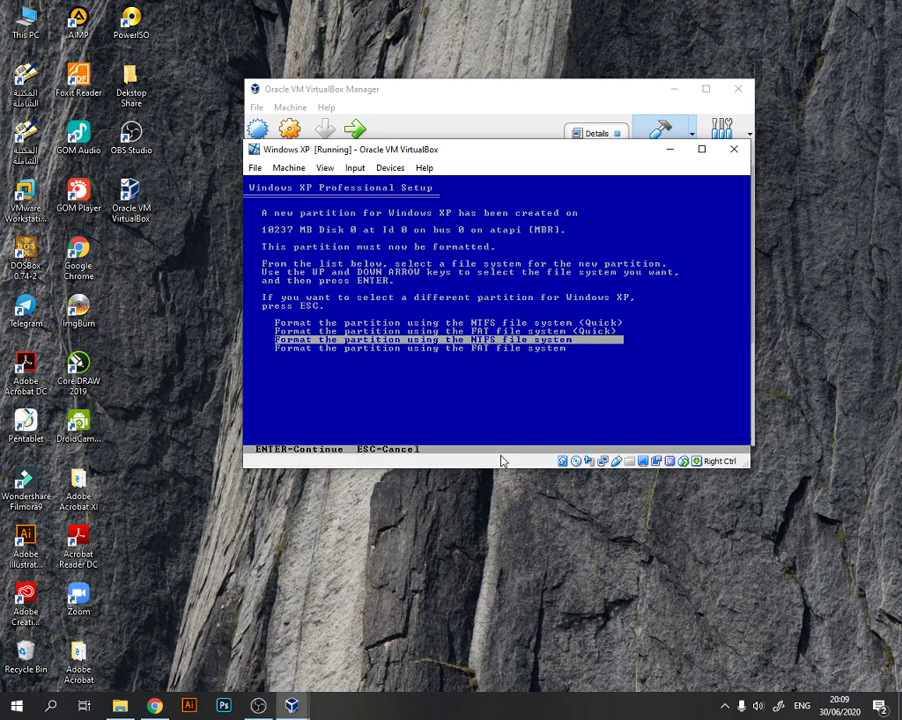
key("Up")
key("Up")
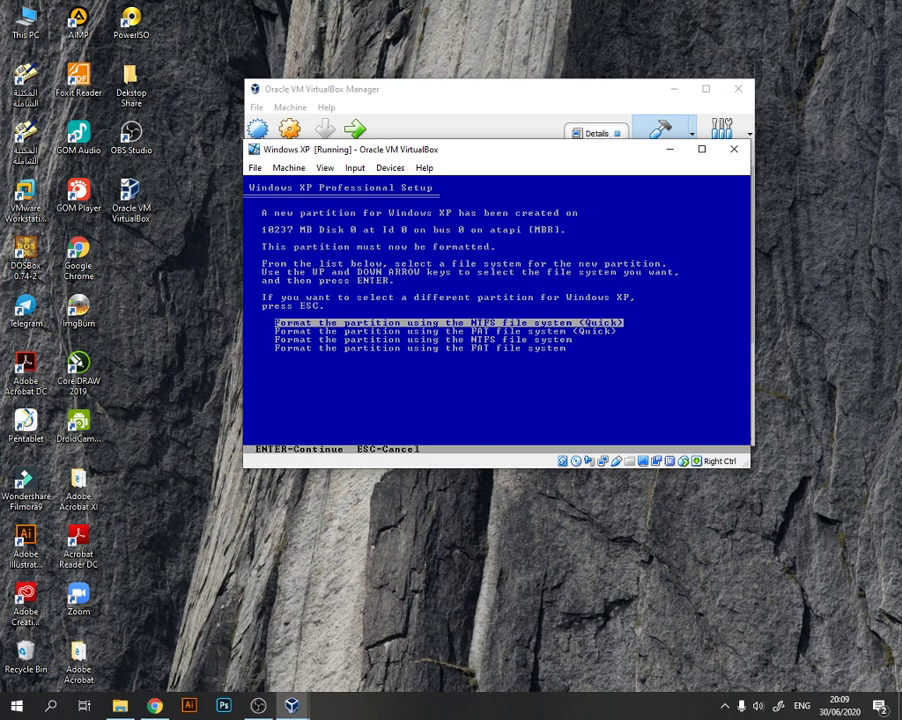
key("Return")
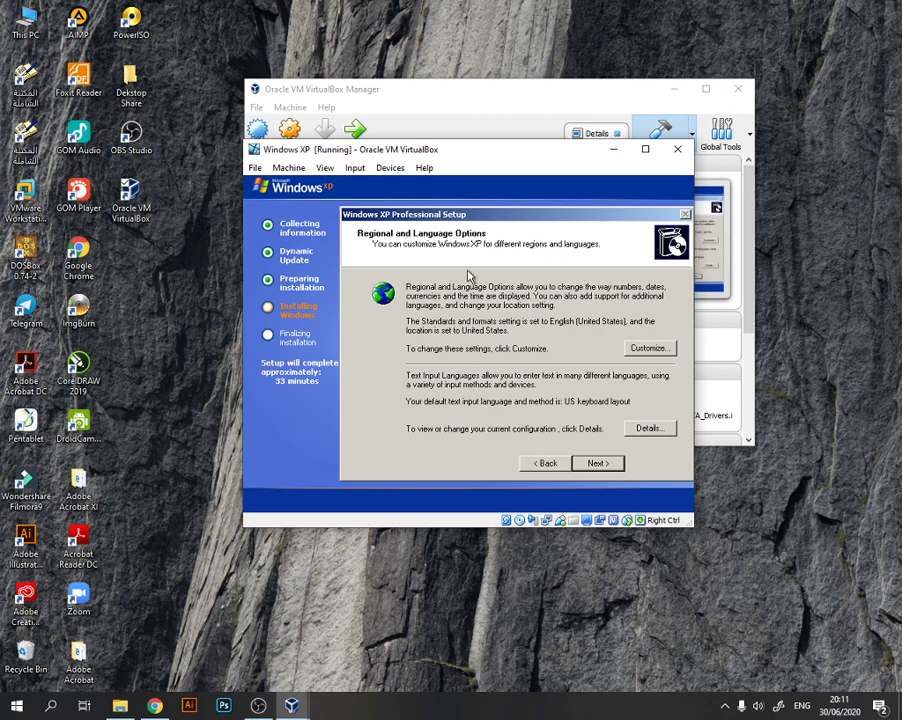
- Customize the regional options to install files for complex script and right-to-left languages, and apply the change
left_click(652, 350)
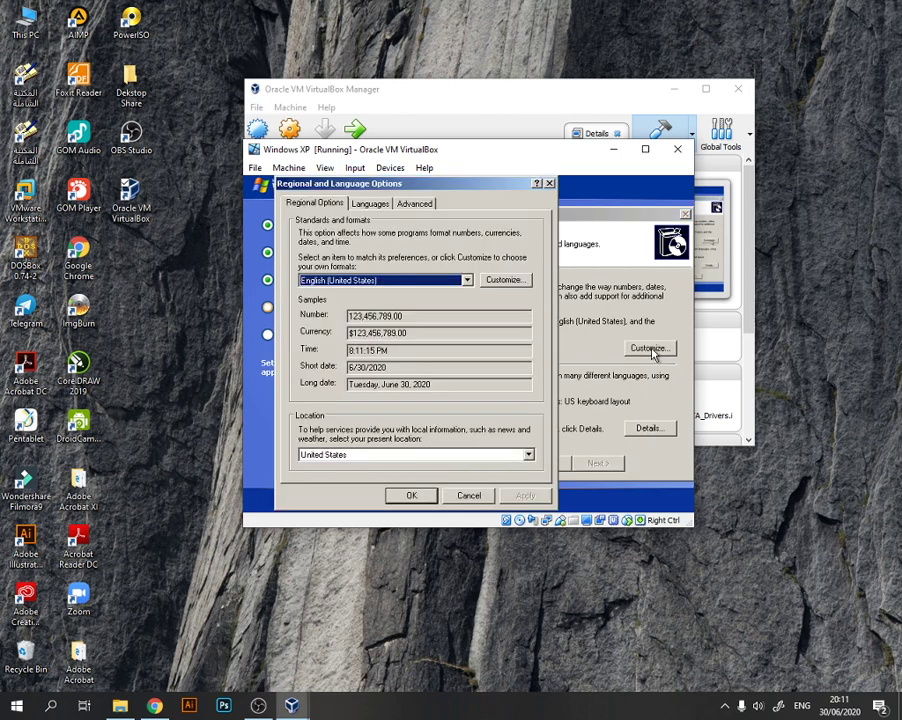
left_click(366, 204)
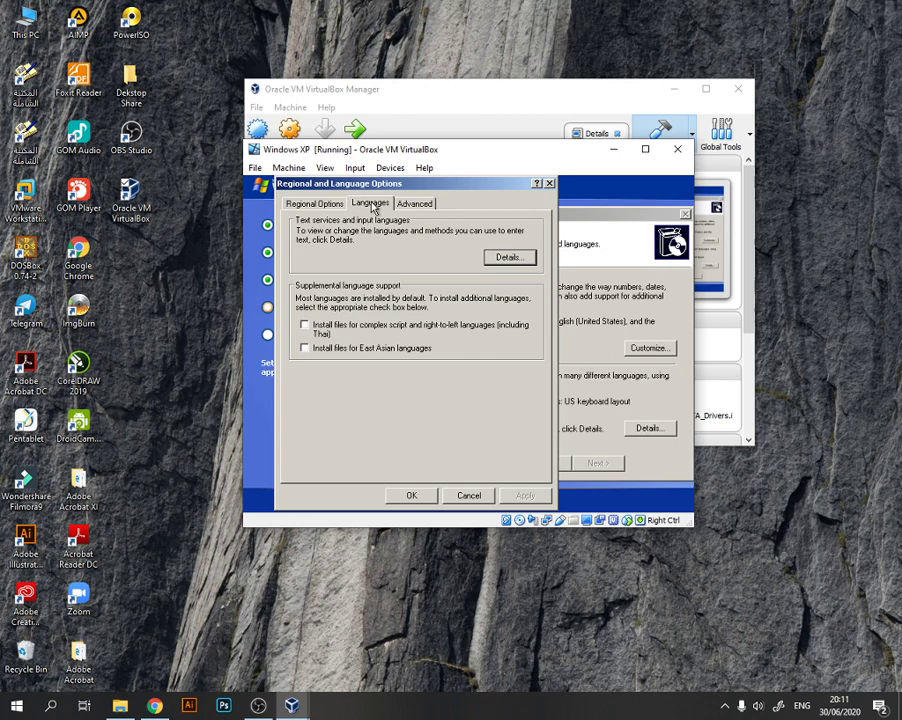
left_click(351, 330)
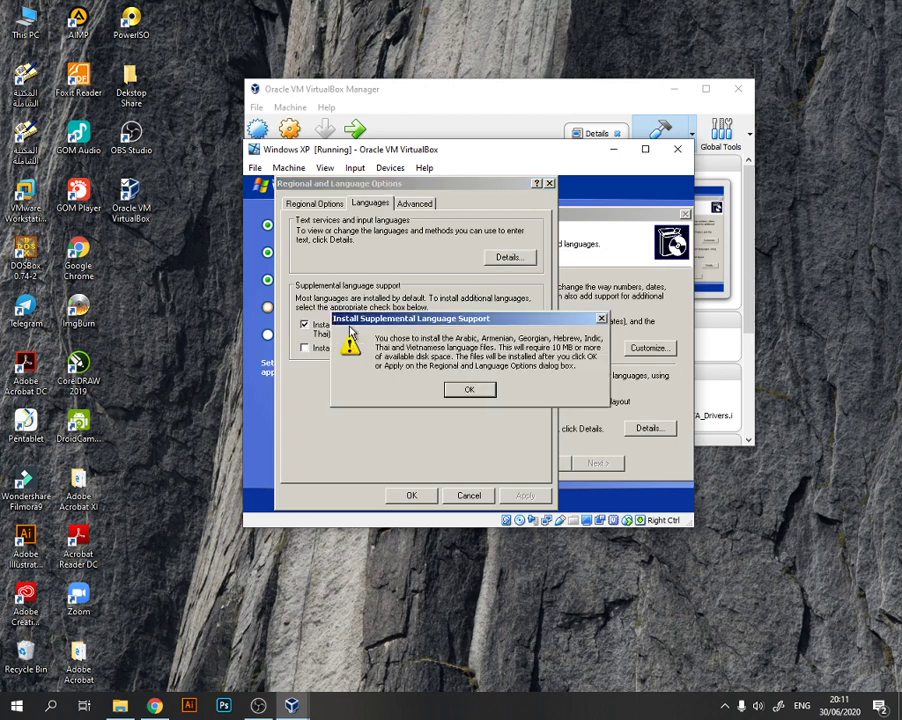
left_click(480, 390)
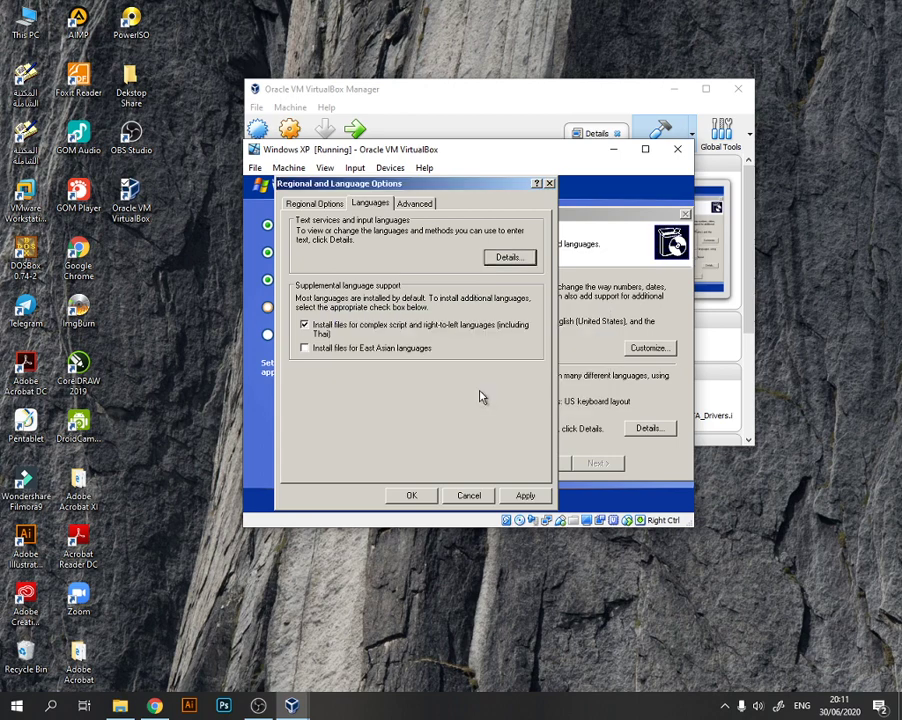
left_click(525, 497)
left_click(416, 204)
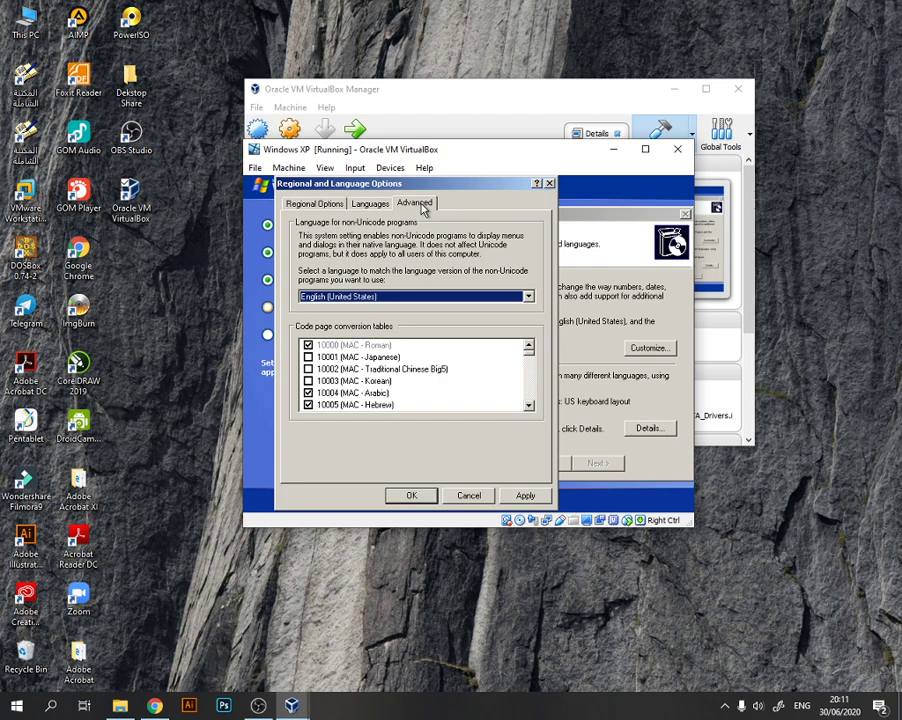
left_click(362, 206)
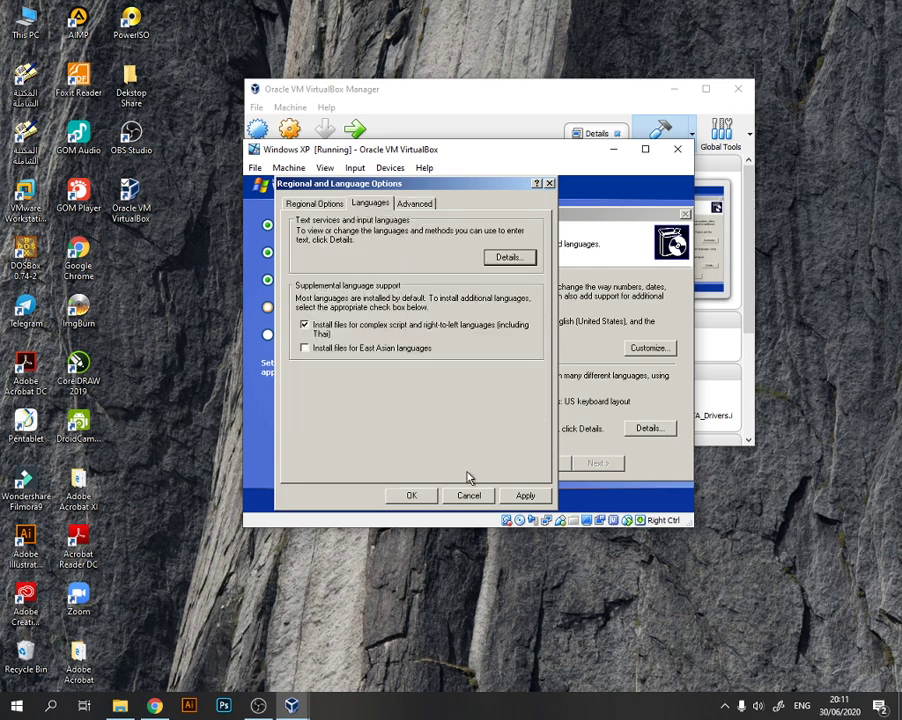
left_click(535, 496)
- Set the language for non-Unicode programs to Arabic (Saudi Arabia), apply it, and continue past the regional and language options
left_click(426, 203)
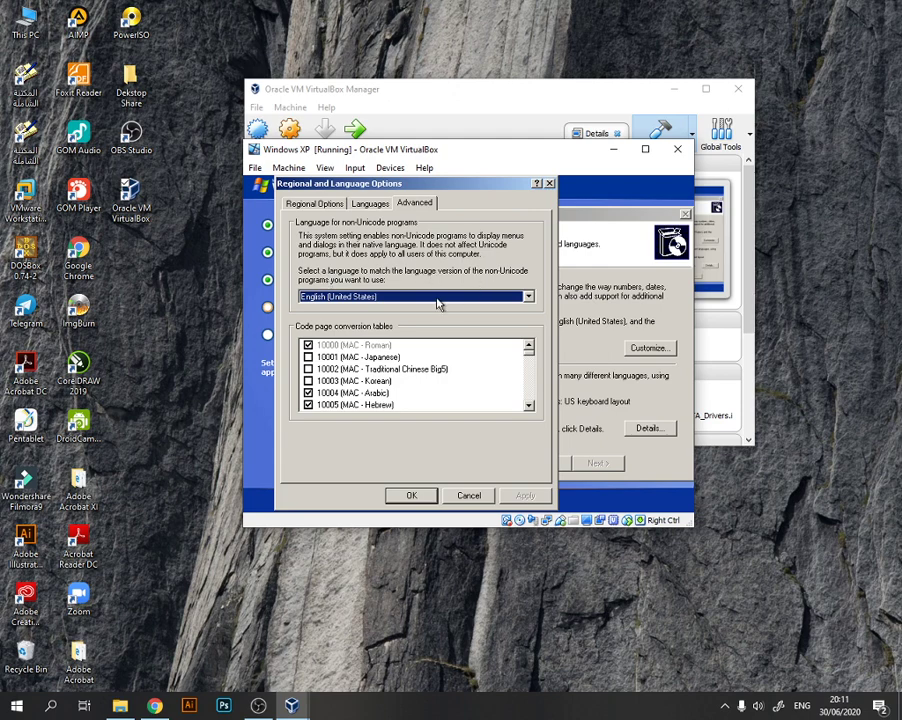
left_click(527, 296)
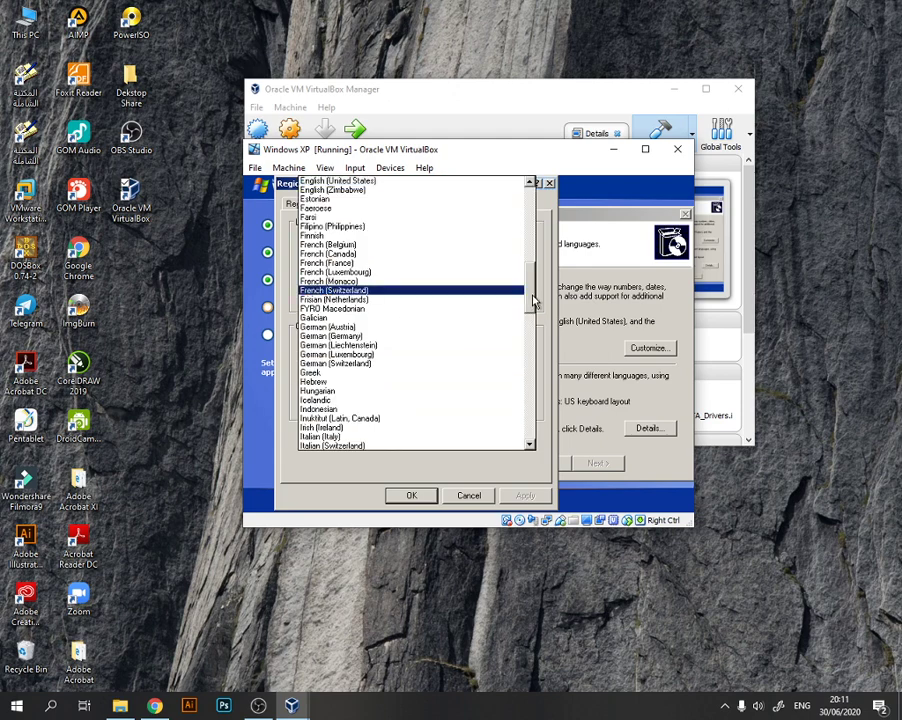
left_click_drag(533, 300, 527, 202)
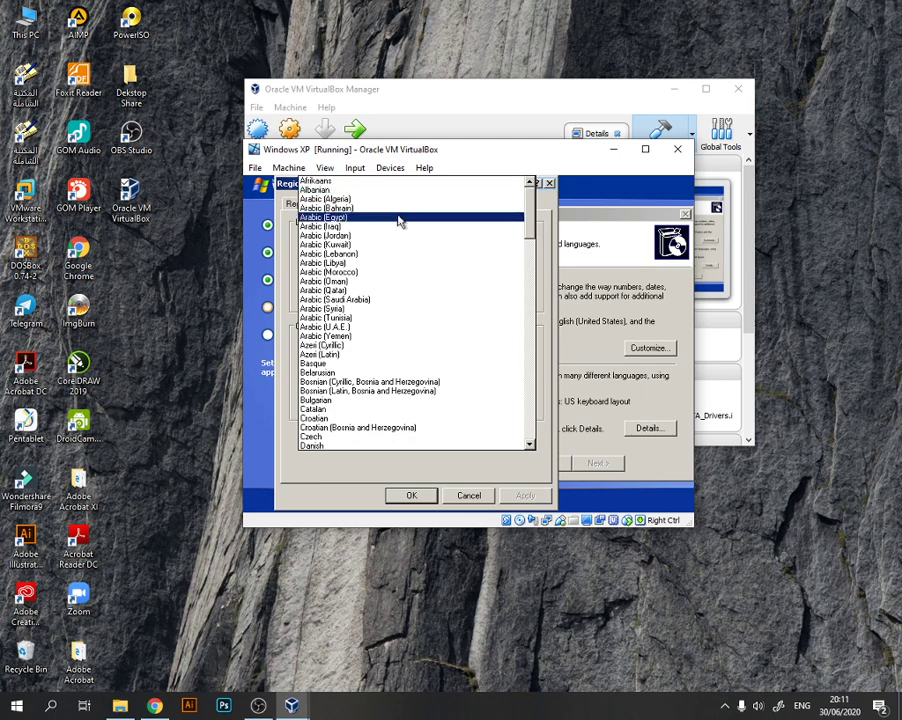
left_click(374, 301)
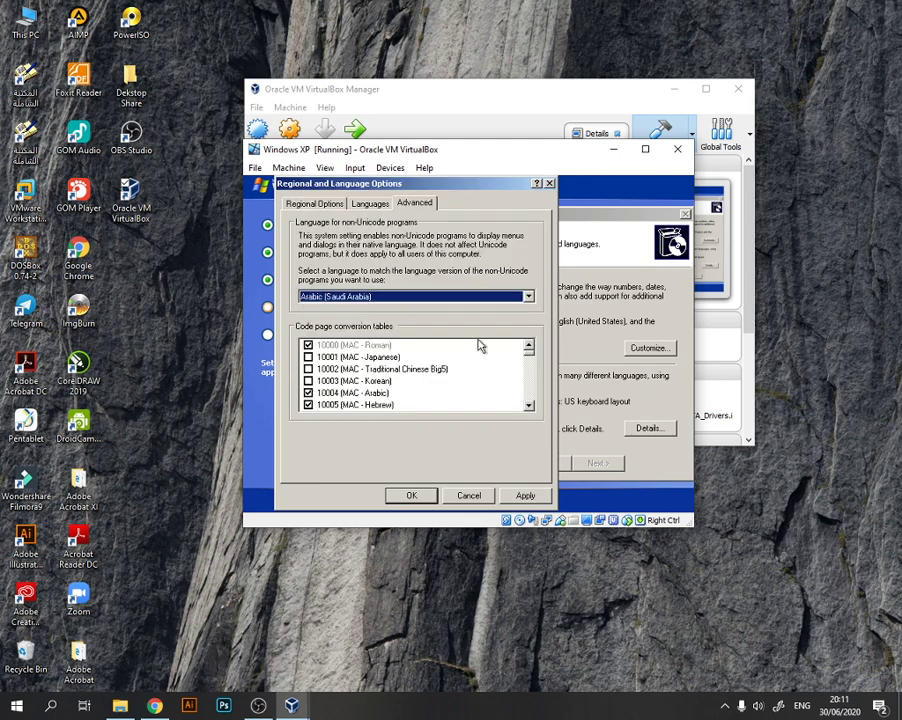
left_click(523, 497)
left_click(411, 496)
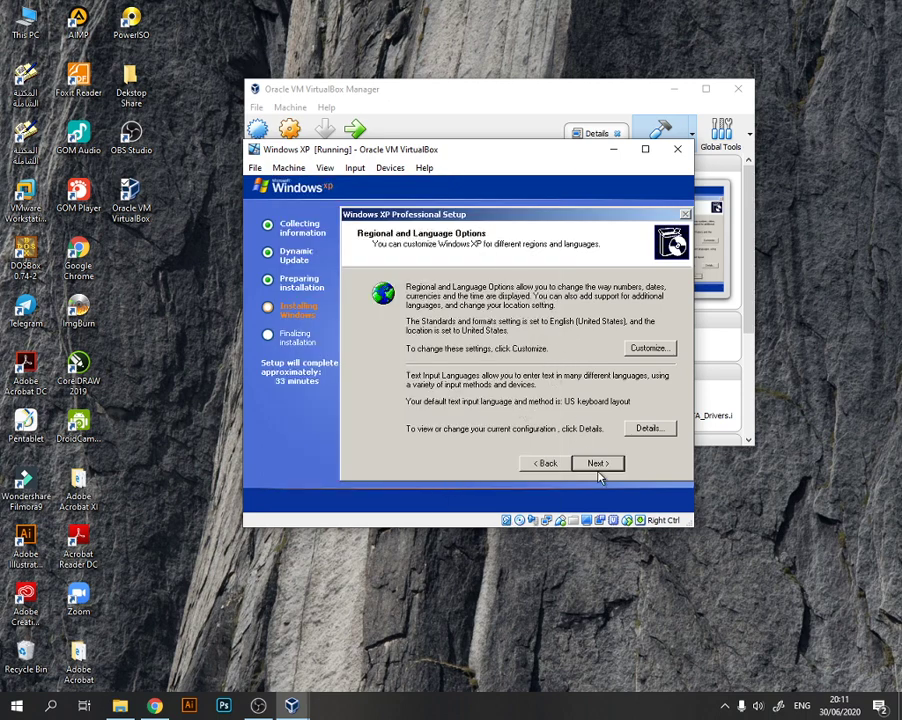
left_click(601, 464)
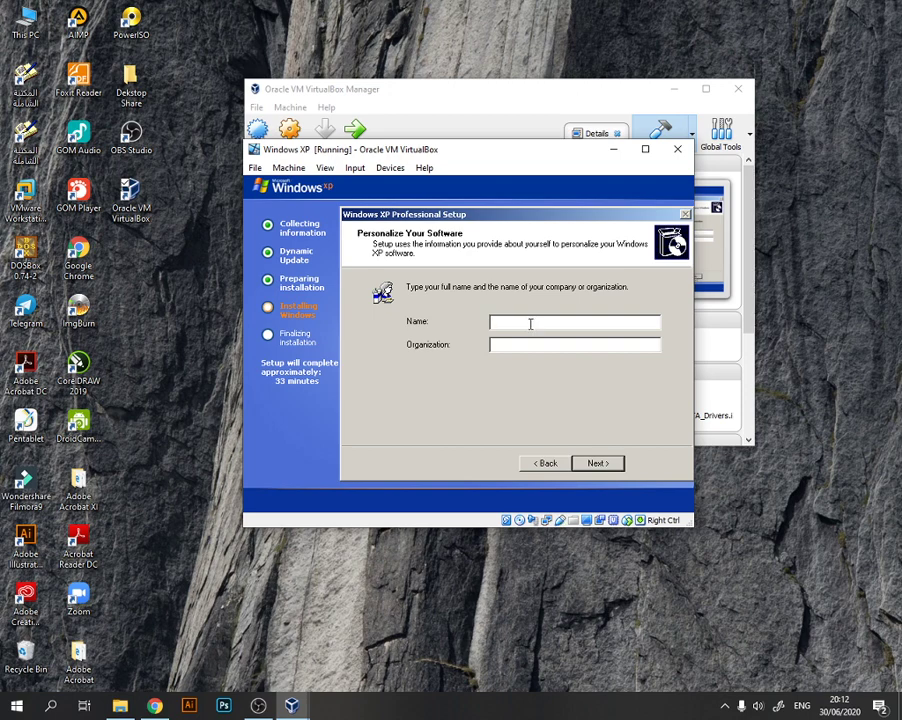
- Enter the owner's name for the software, and accept the suggested computer name with a blank administrator password
type("Hatib")
left_click(608, 466)
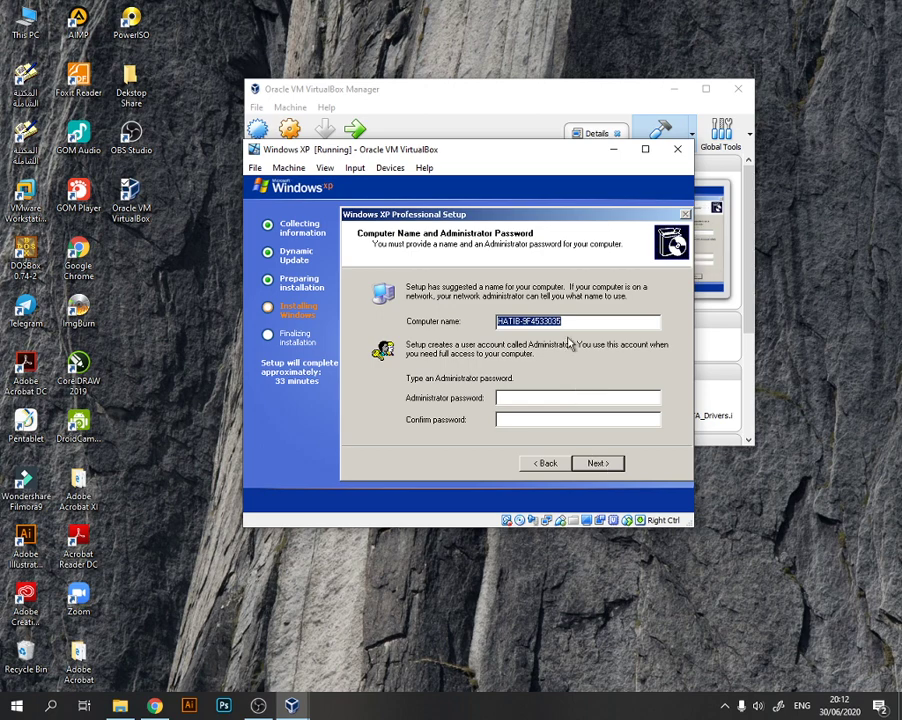
left_click(613, 465)
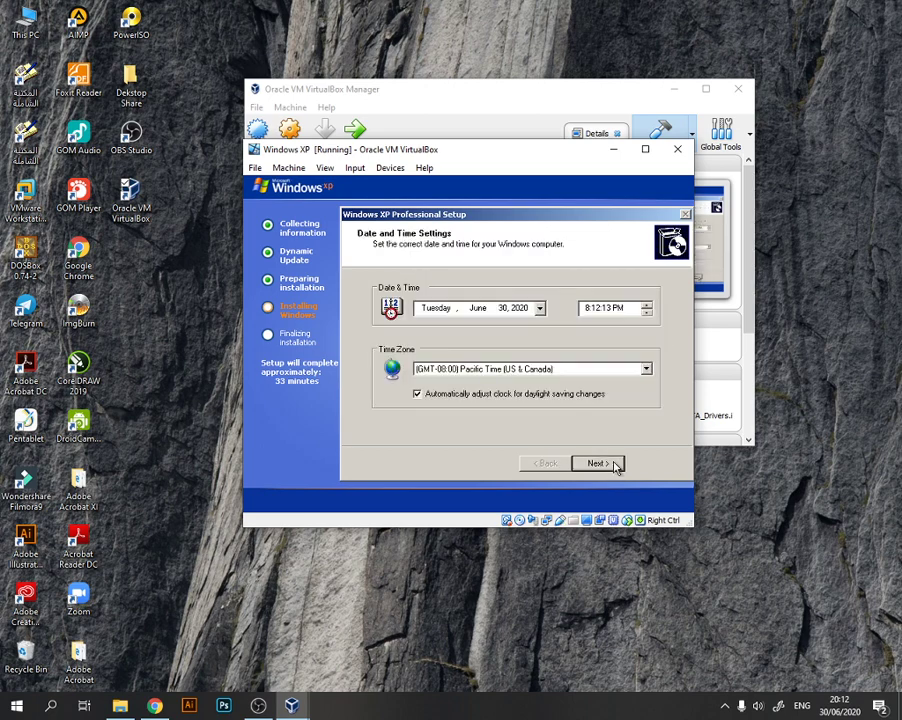
- Set the time zone to (GMT+07:00) Bangkok, Hanoi, Jakarta and accept the date and time settings
left_click(646, 369)
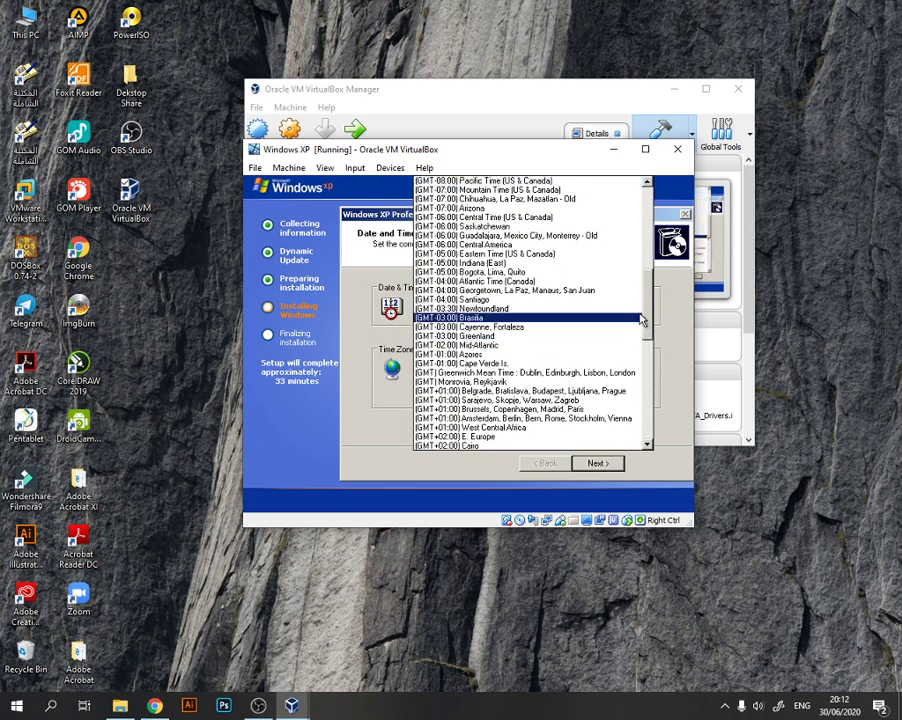
scroll(651, 328, "down", 2)
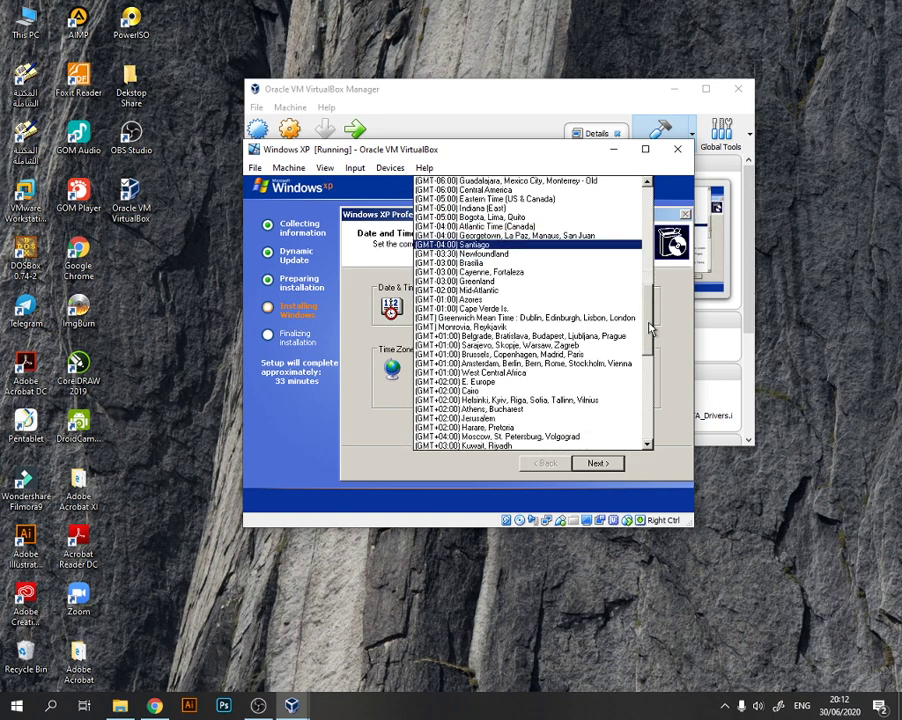
left_click_drag(651, 328, 640, 369)
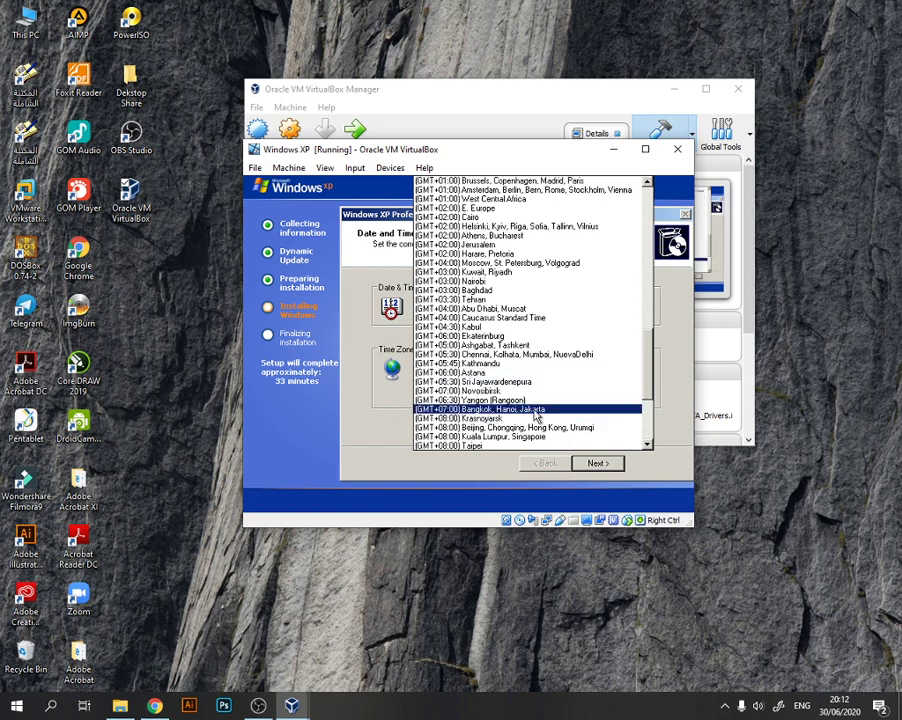
left_click(536, 410)
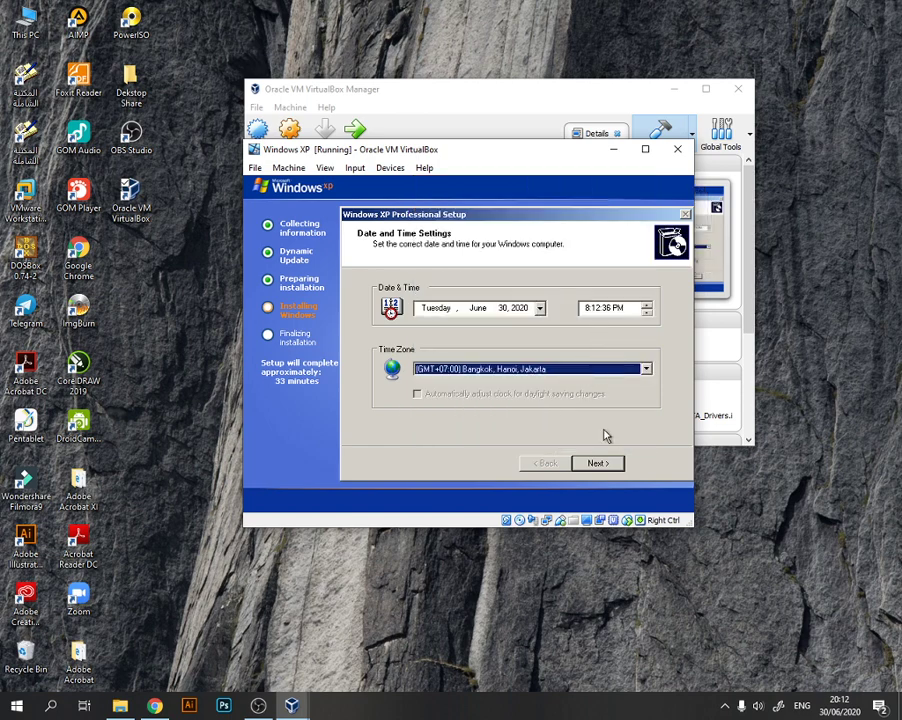
left_click(608, 464)
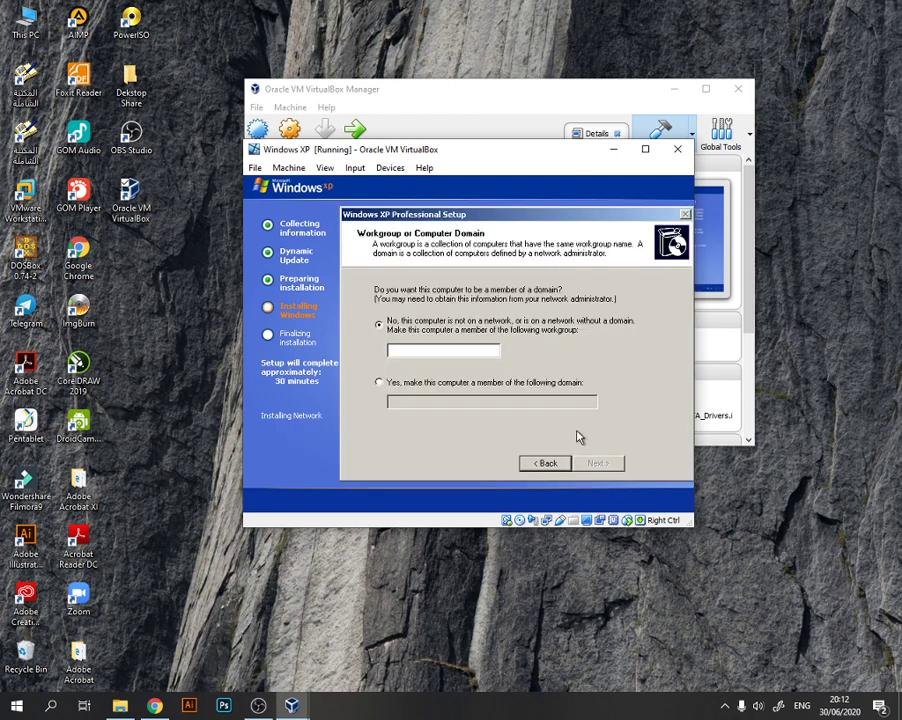
- Make the computer a member of the workgroup WORKGROUP, without a domain, and continue the installation
left_click(468, 350)
type("WORK")
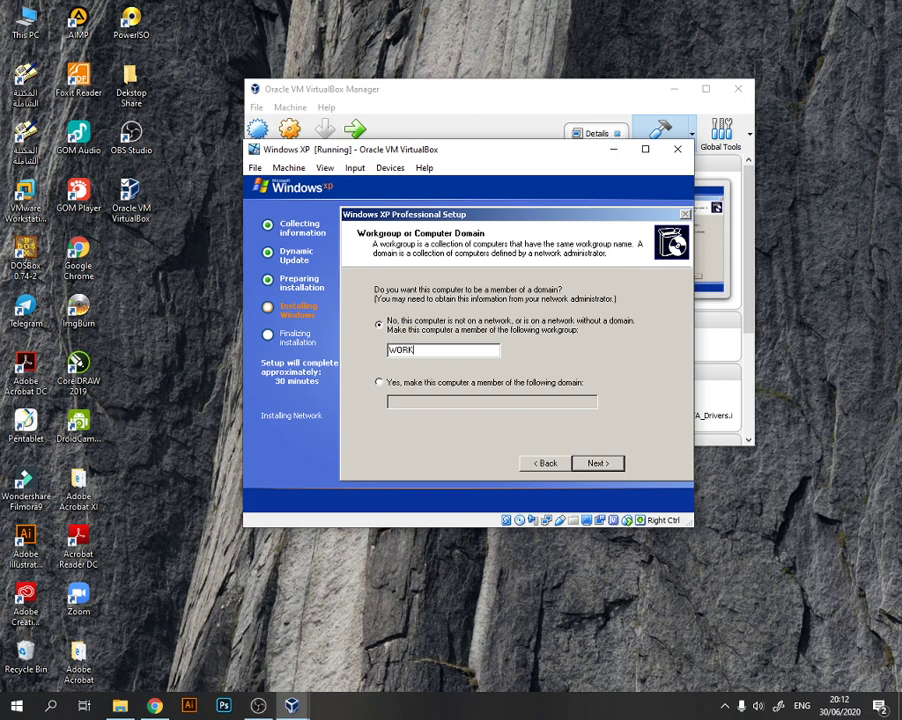
type("GROUP")
left_click(597, 464)
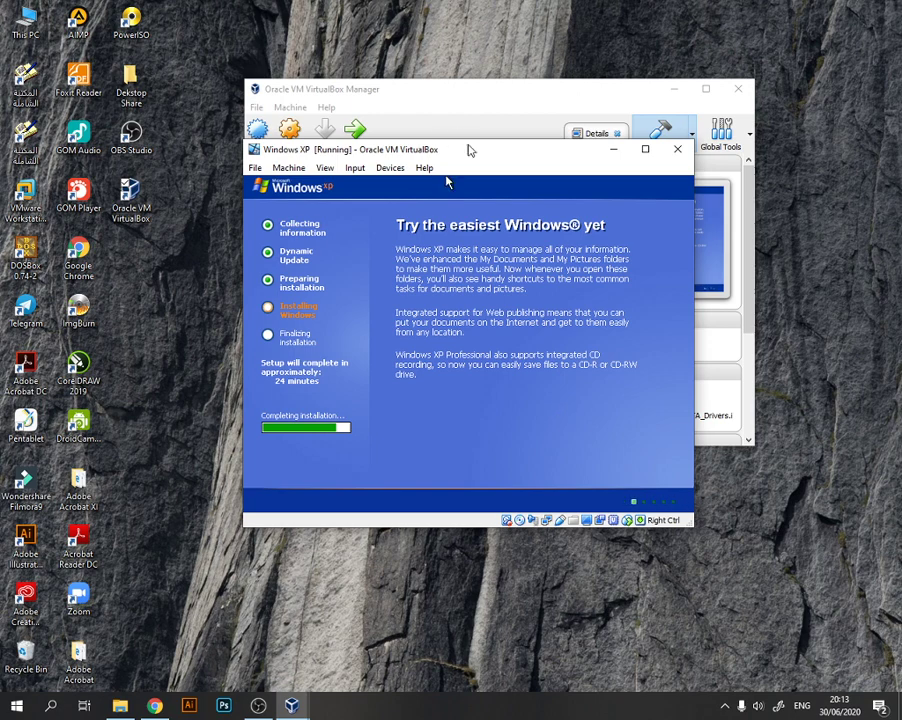
left_click_drag(471, 150, 516, 112)
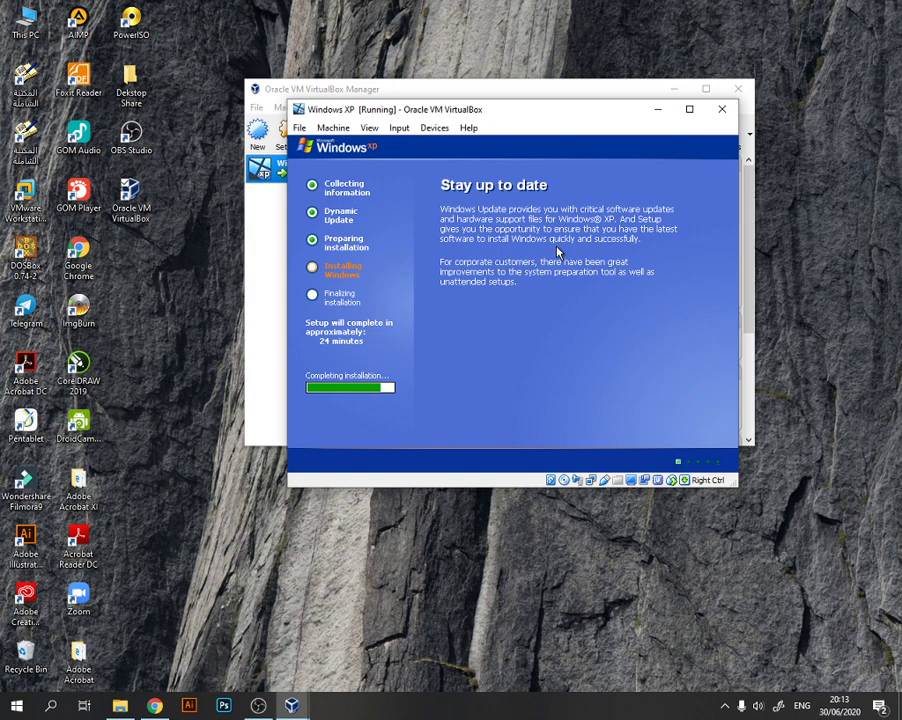
mouse_move(549, 121)
left_mouse_down()
mouse_move(536, 116)
mouse_move(524, 128)
mouse_move(532, 122)
left_mouse_up()
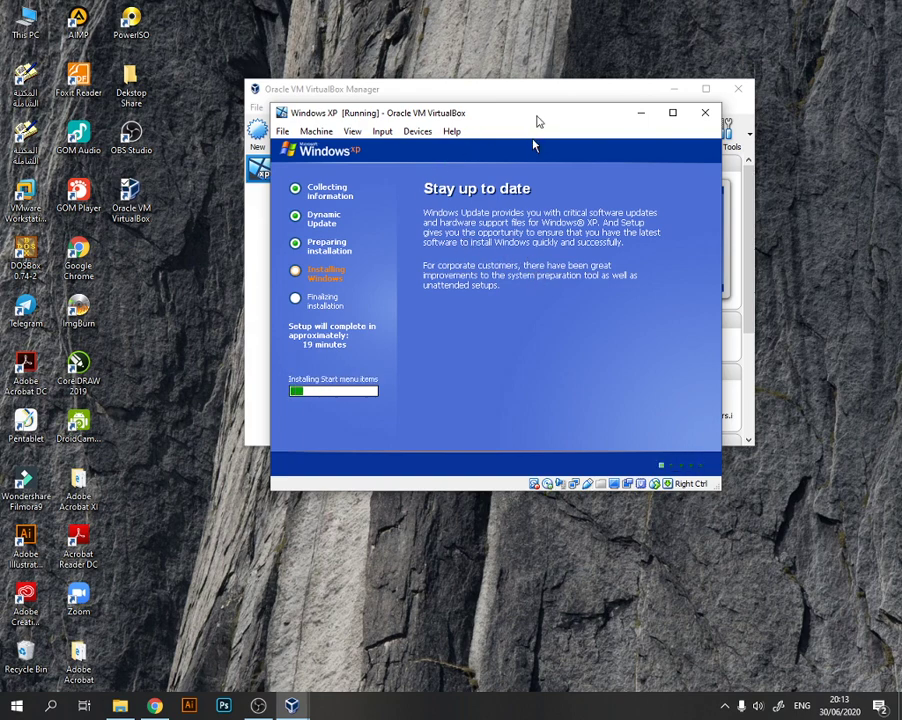
mouse_move(532, 120)
left_mouse_down()
mouse_move(538, 132)
mouse_move(534, 116)
left_mouse_up()
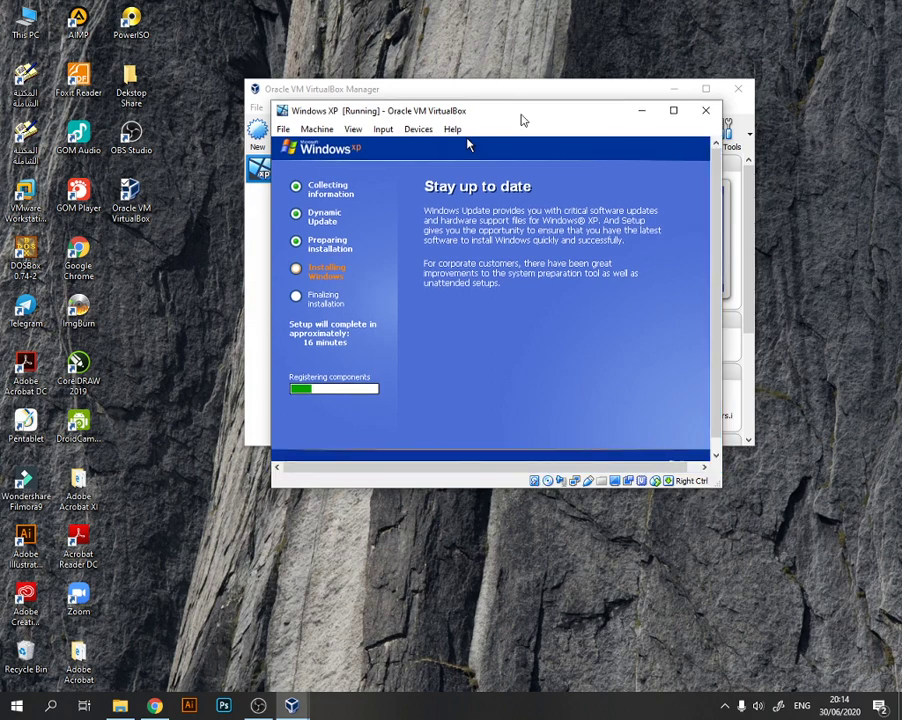
- Check the Windows XP ISO file in the host's Ngajar Online folder, then return to the virtual machine and minimize the folder window
left_click(122, 708)
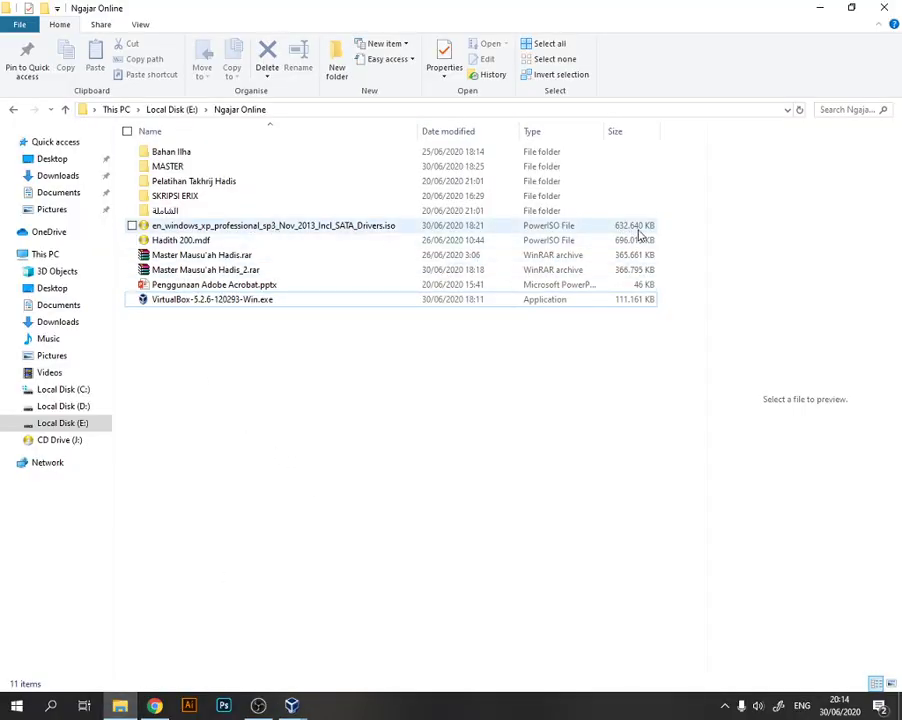
left_click(292, 706)
left_click(368, 630)
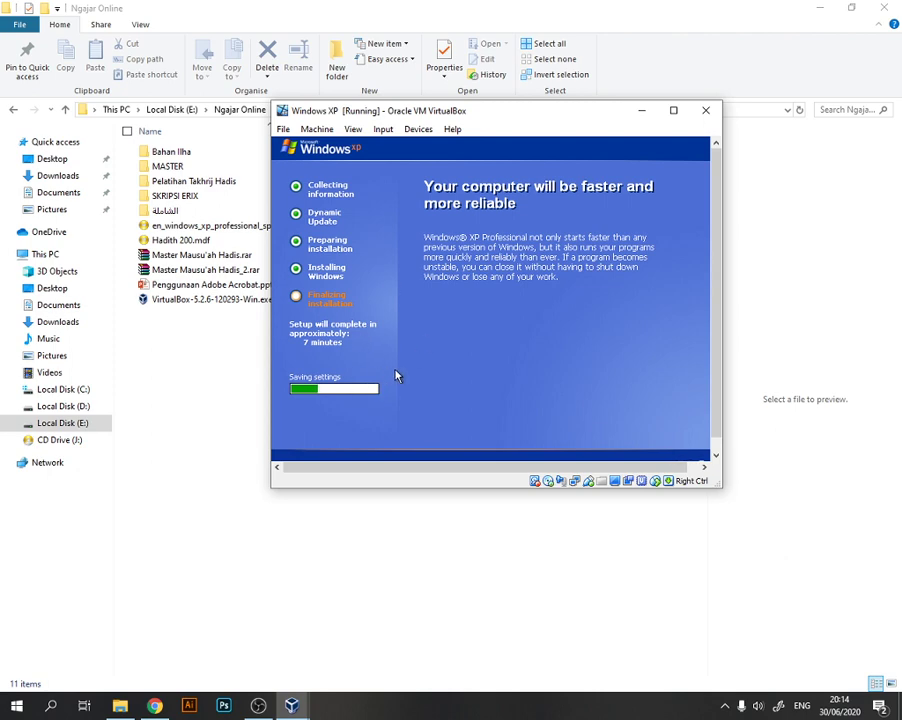
left_click(798, 10)
left_click(820, 8)
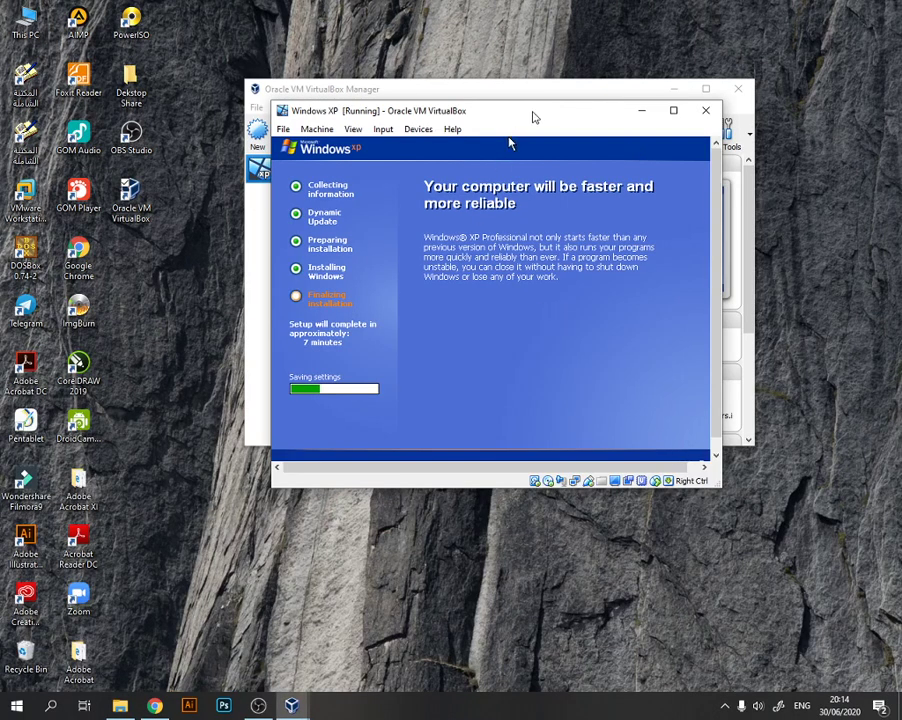
- Reposition the virtual machine window and accept the automatic screen resolution adjustment
left_click_drag(533, 117, 547, 150)
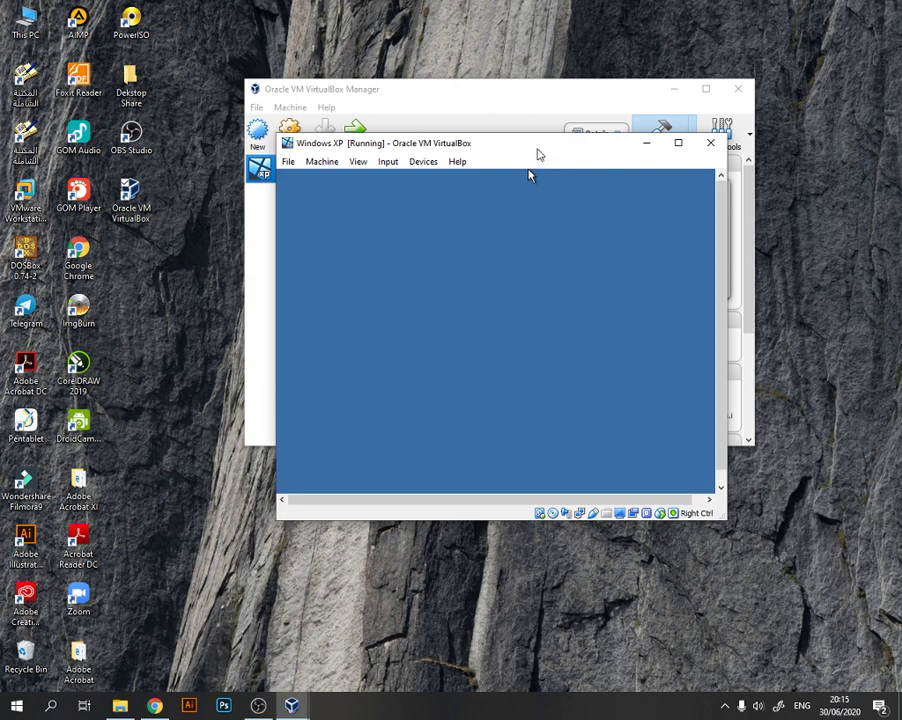
left_click_drag(535, 155, 509, 103)
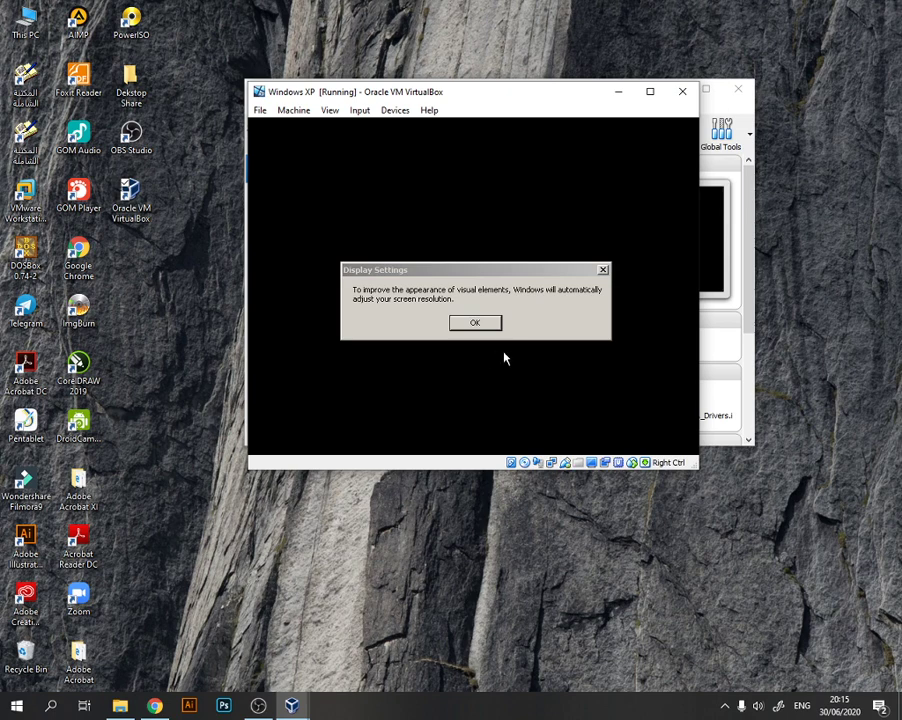
left_click(492, 327)
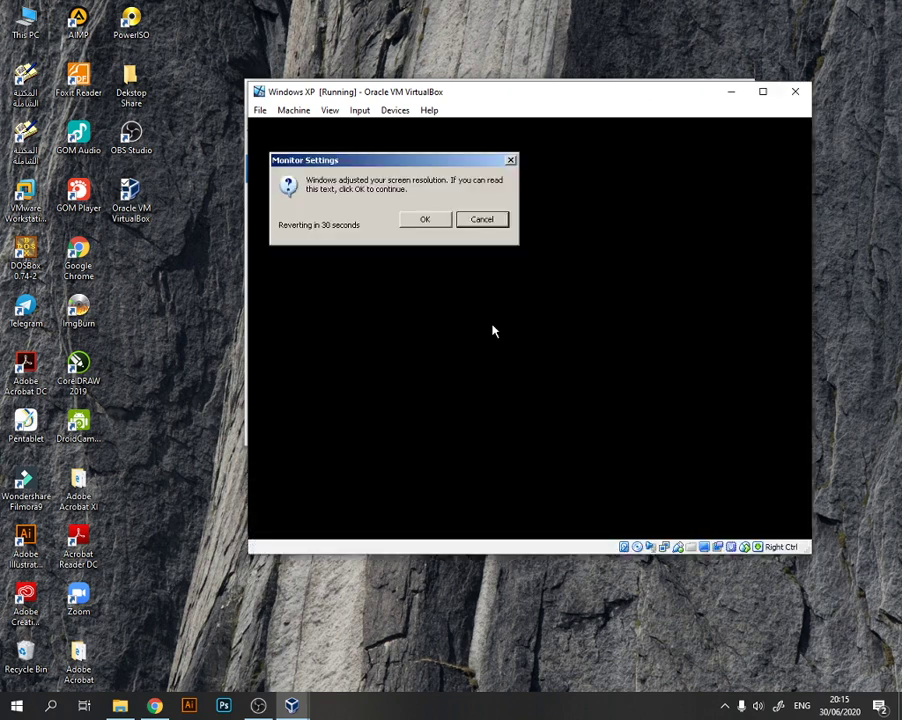
left_click(424, 222)
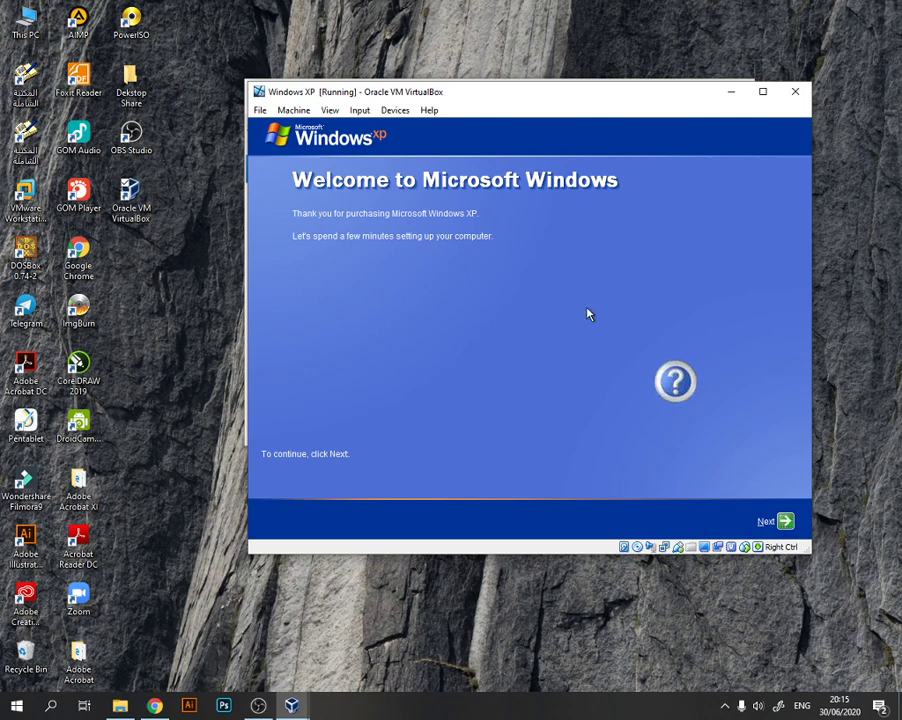
- Start the Windows welcome setup, choosing not to turn on Automatic Updates right now and not to register with Microsoft at this time
left_click(785, 521)
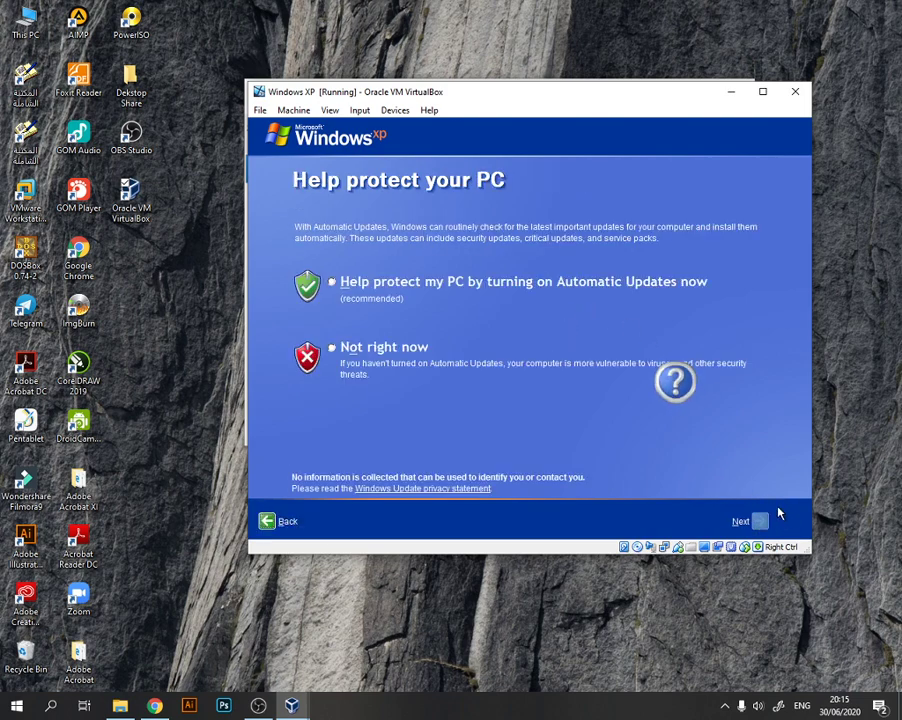
left_click(343, 353)
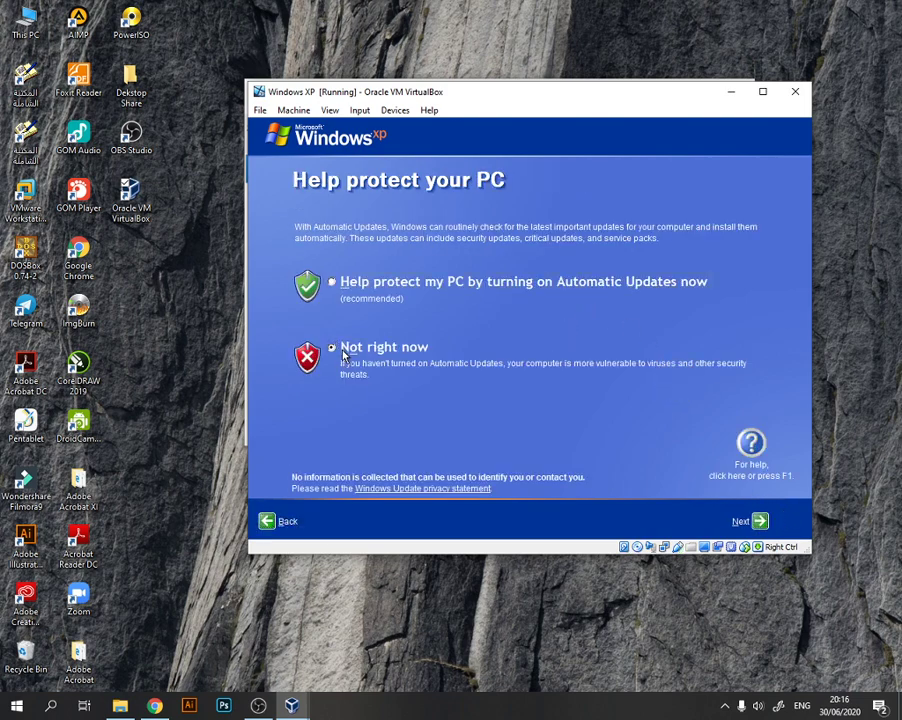
left_click(752, 521)
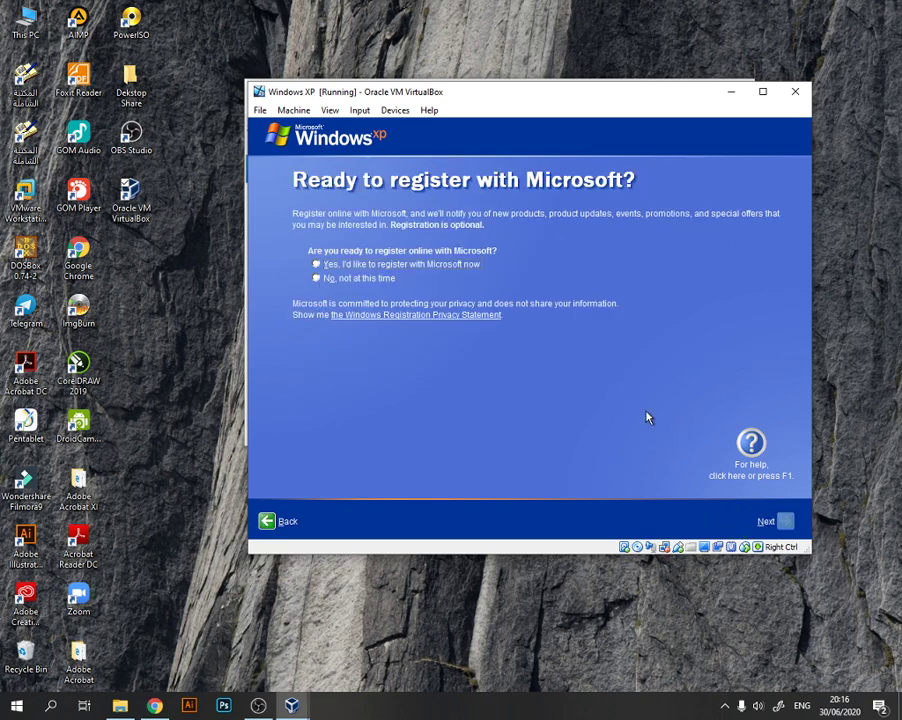
left_click(384, 281)
left_click(786, 522)
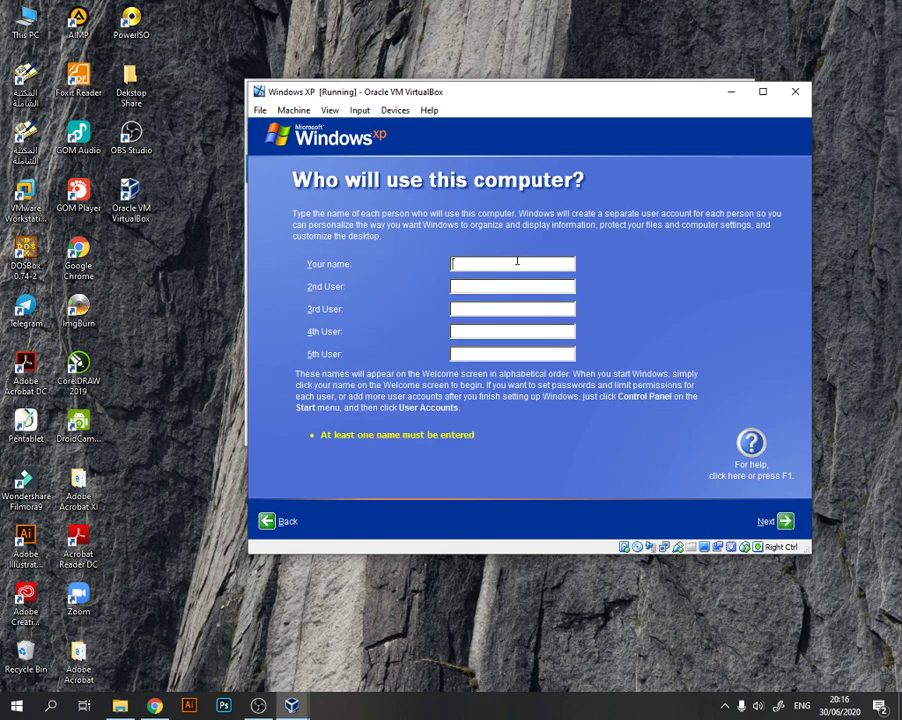
- Enter the first user's name for the computer's user account and finish the Windows setup
type("Hatib")
left_click(786, 522)
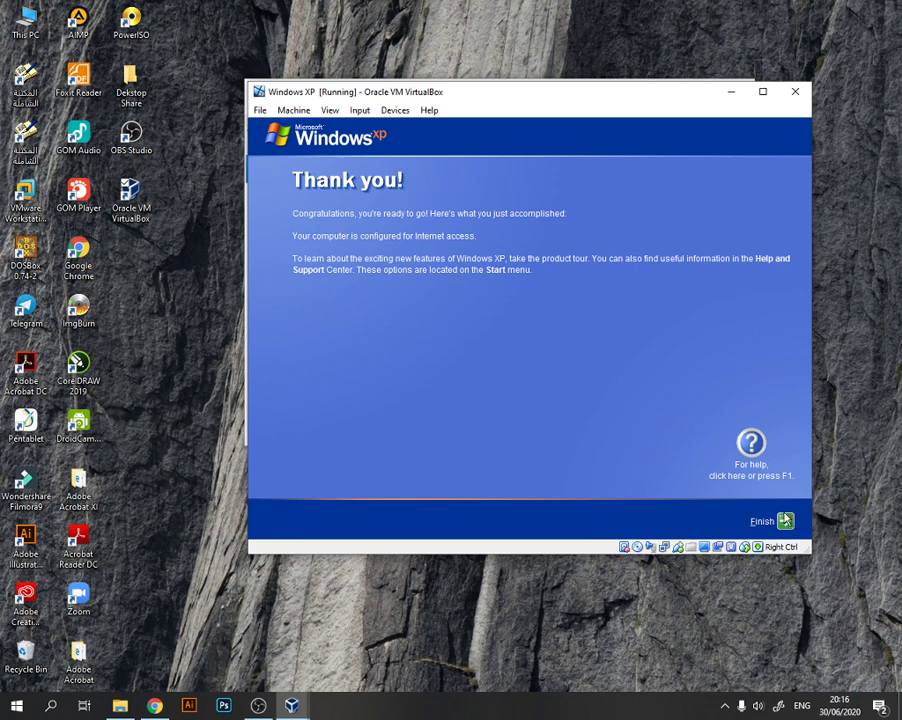
left_click(787, 523)
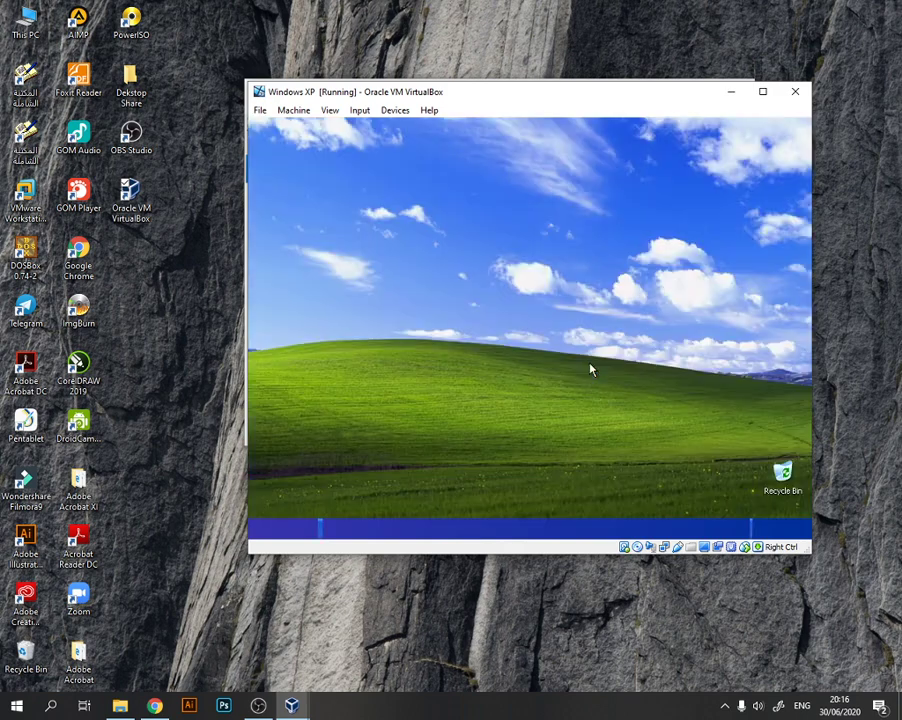
- Dismiss the antivirus risk and Windows XP tour notifications, and maximize the virtual machine window
left_click(580, 206)
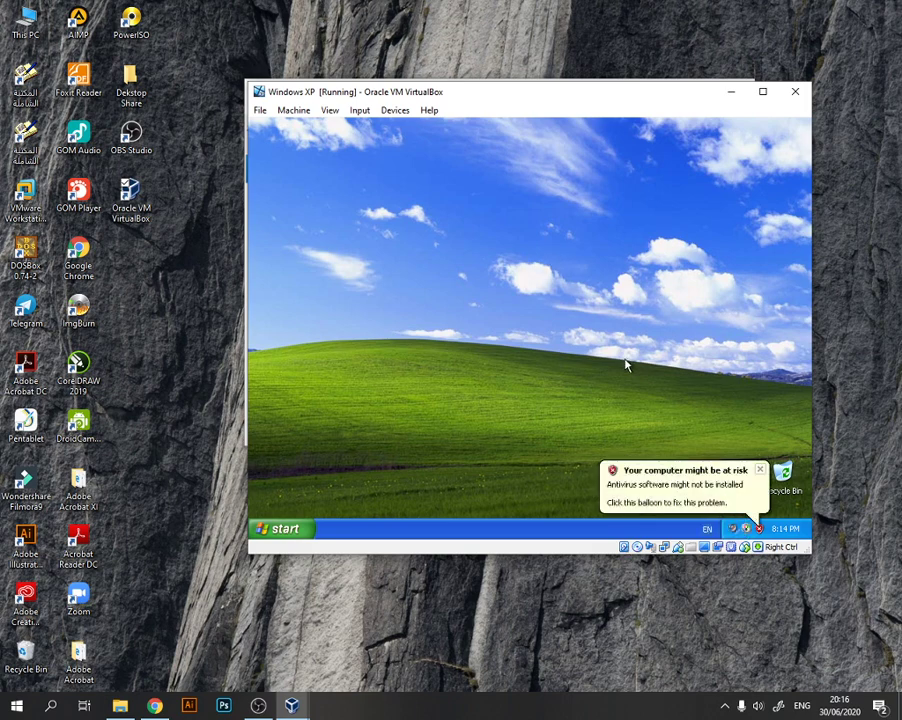
left_click(760, 469)
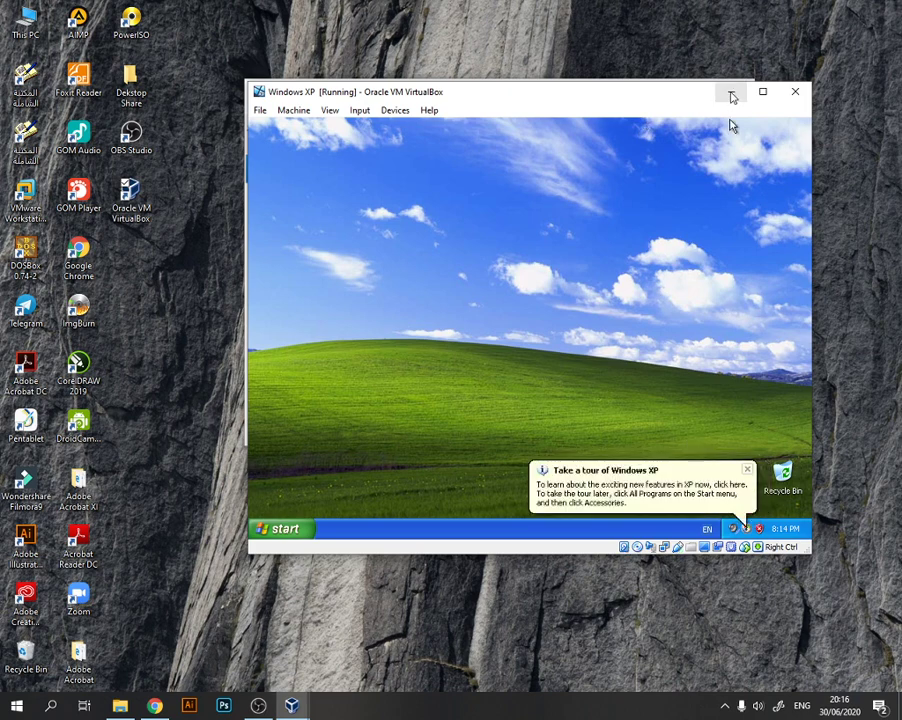
left_click(752, 470)
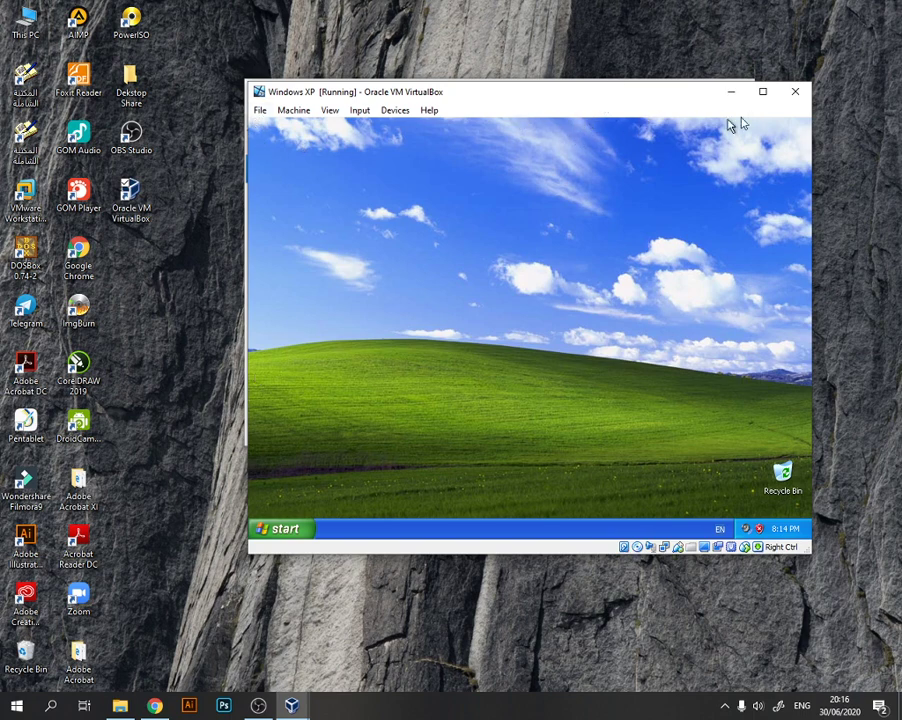
left_click(764, 92)
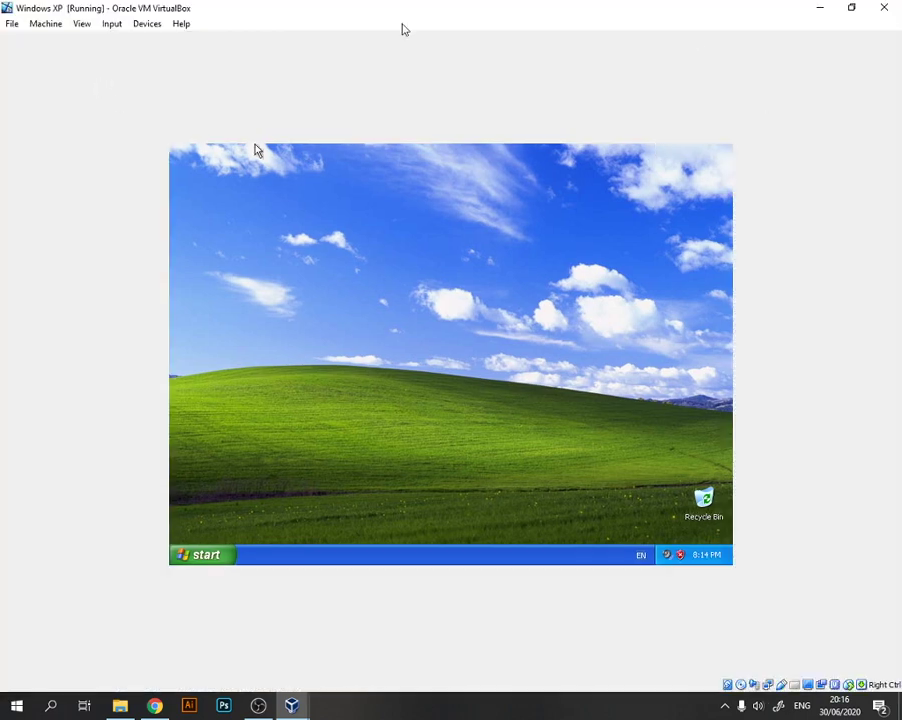
- Restore the virtual machine window to its smaller size and check Windows XP's available input languages, keeping English (United States) selected
left_click(853, 12)
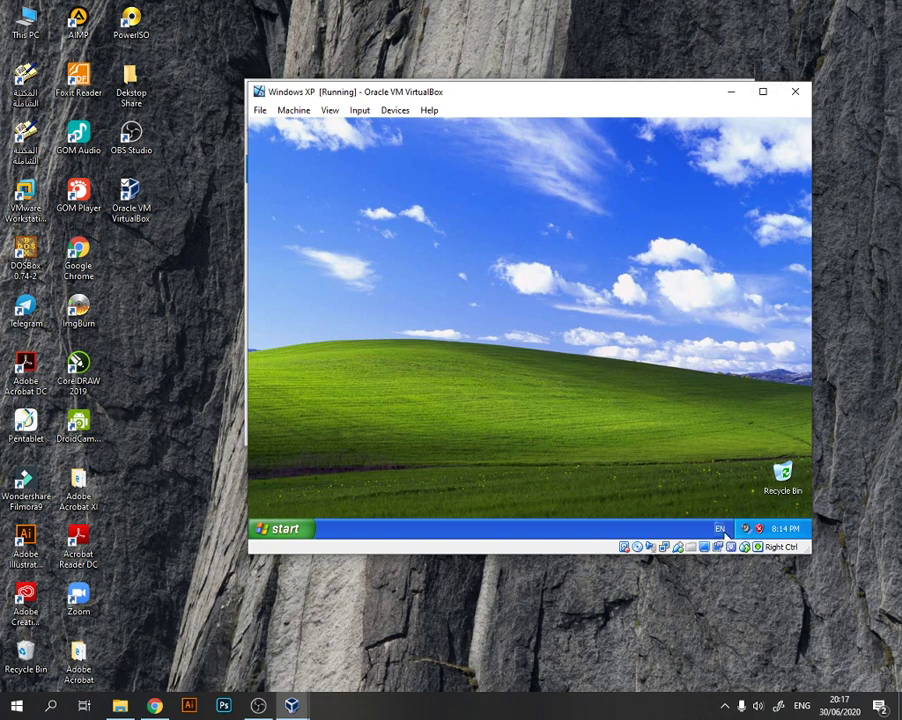
left_click(720, 531)
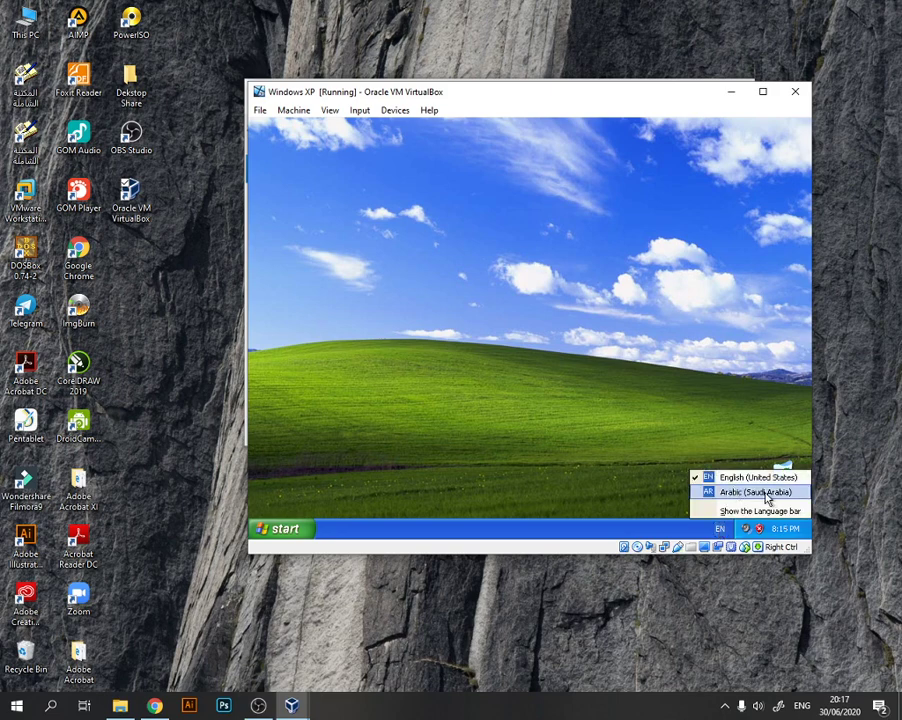
left_click(750, 477)
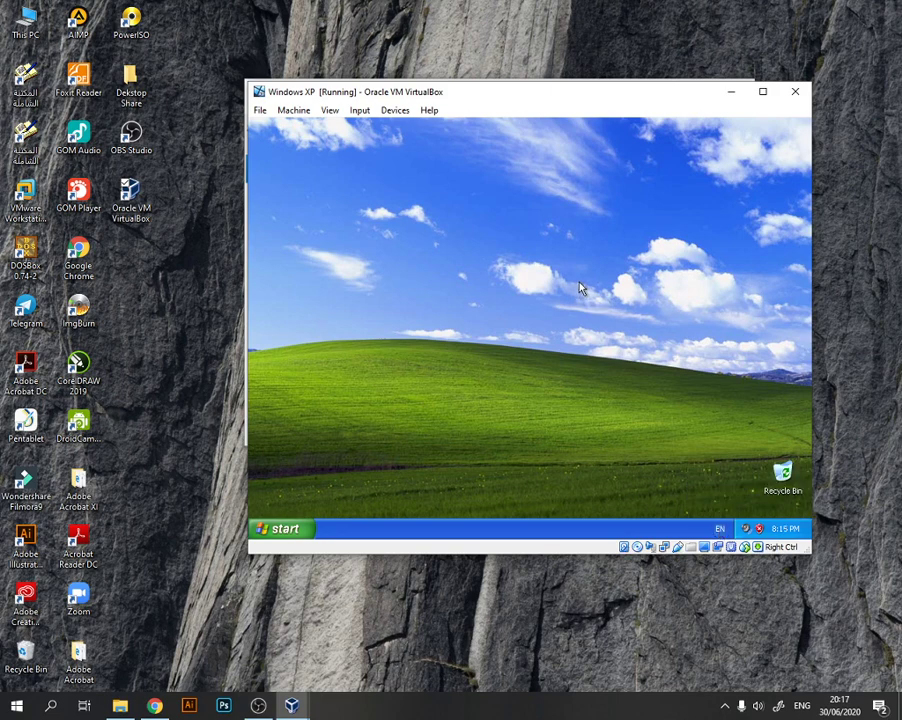
left_click(762, 91)
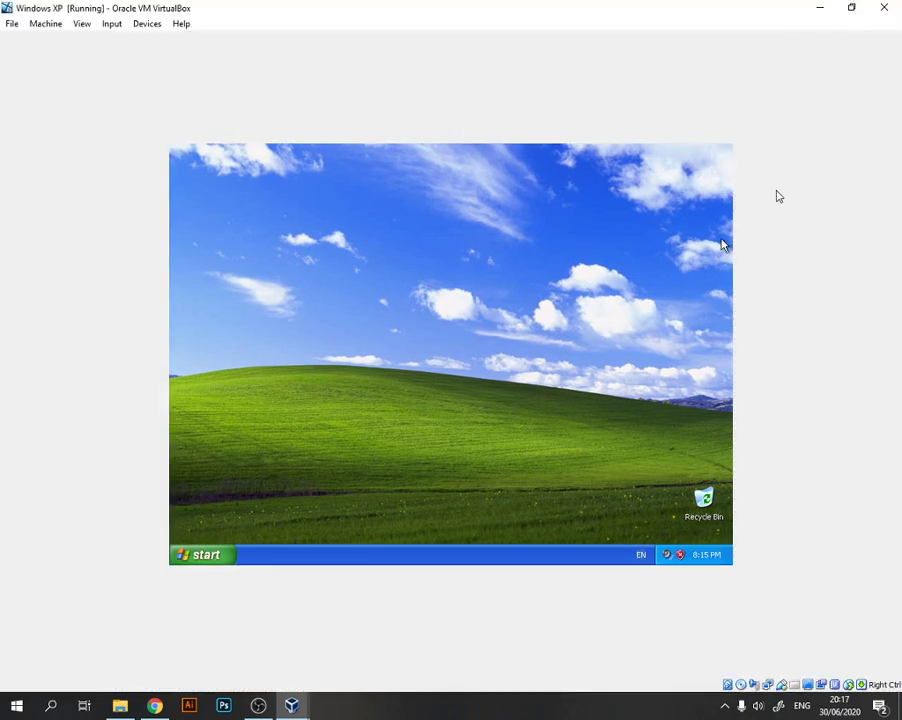
left_click(851, 8)
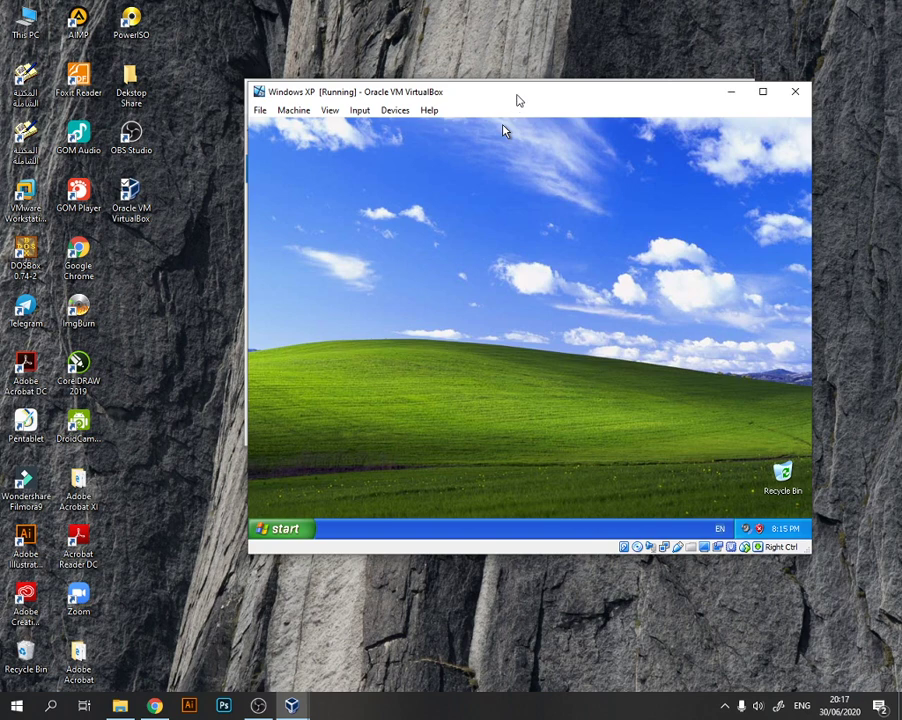
left_click_drag(517, 100, 485, 105)
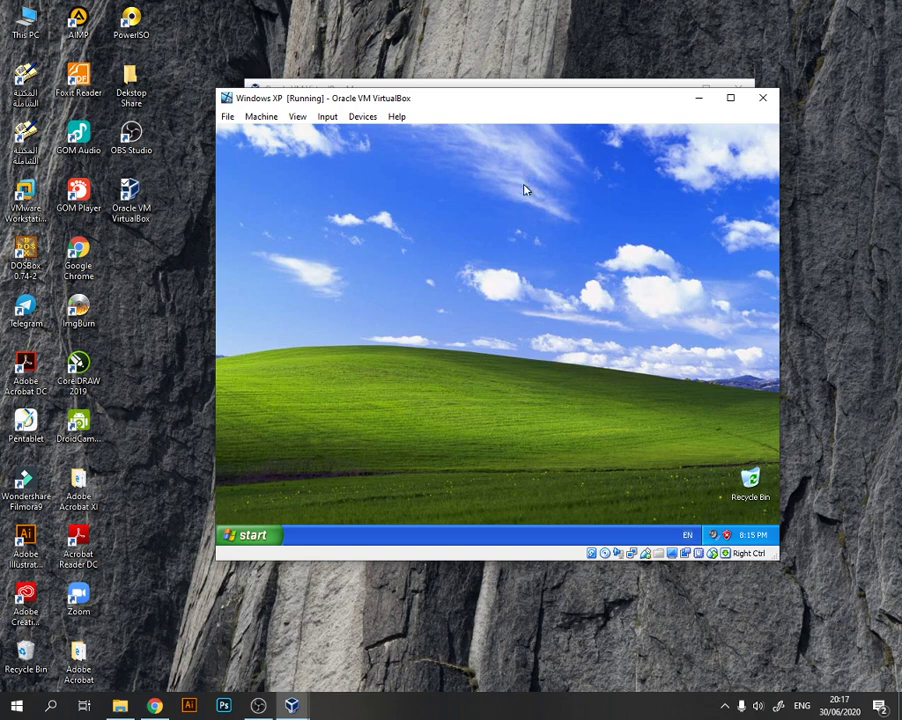
mouse_move(548, 109)
left_mouse_down()
mouse_move(577, 137)
mouse_move(543, 121)
mouse_move(552, 117)
left_mouse_up()
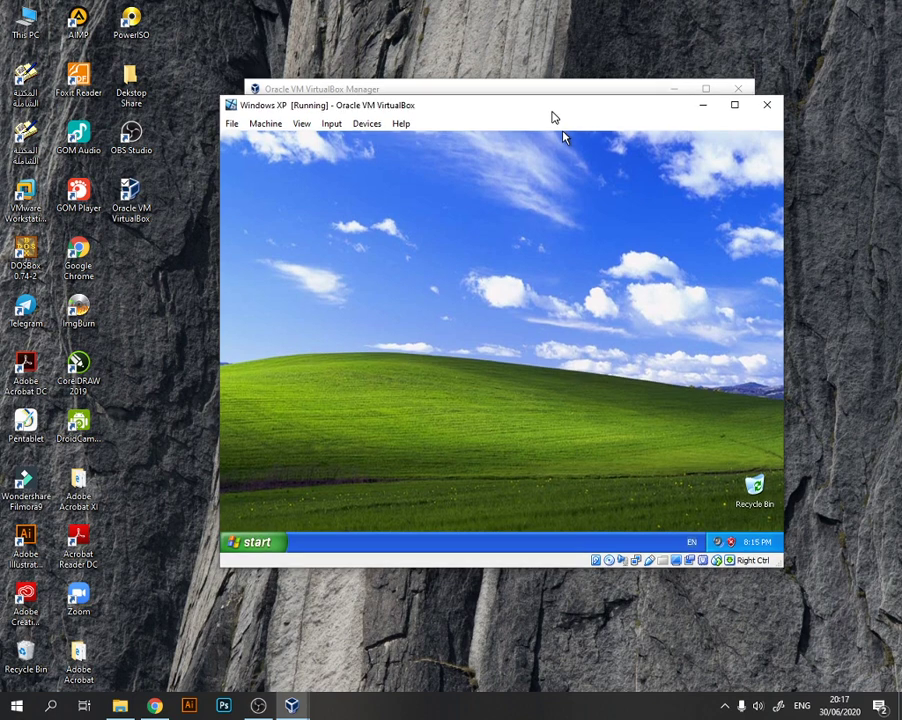
left_click_drag(551, 112, 550, 110)
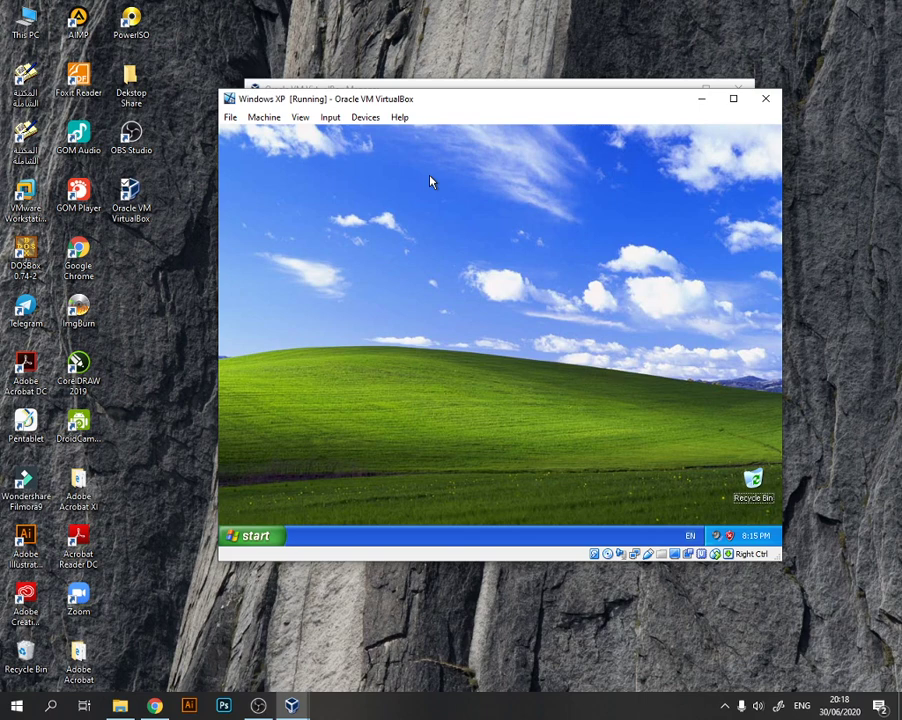
mouse_move(292, 704)
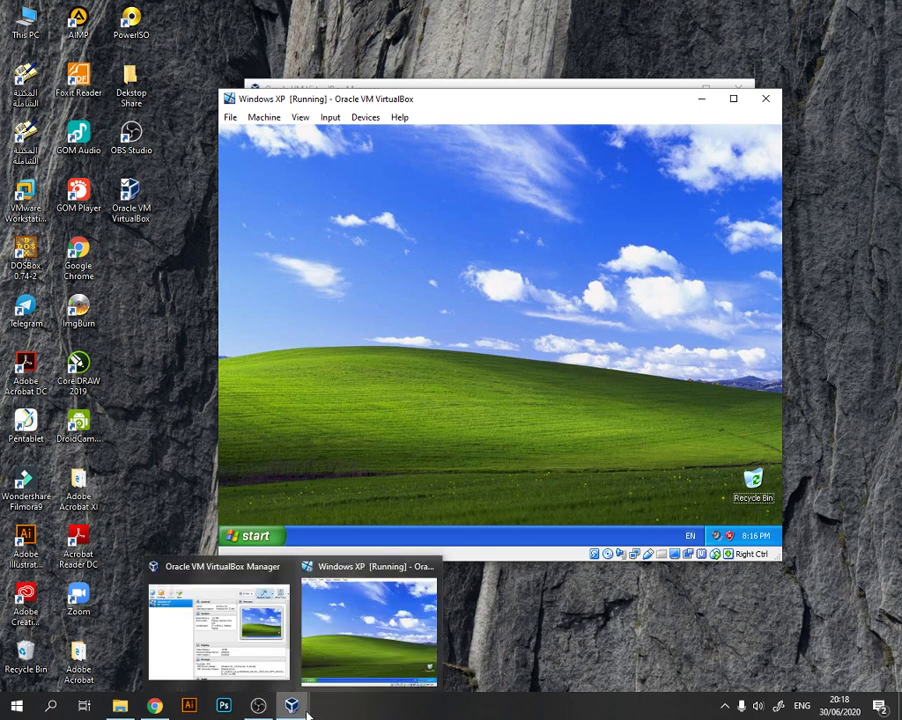
left_click(471, 672)
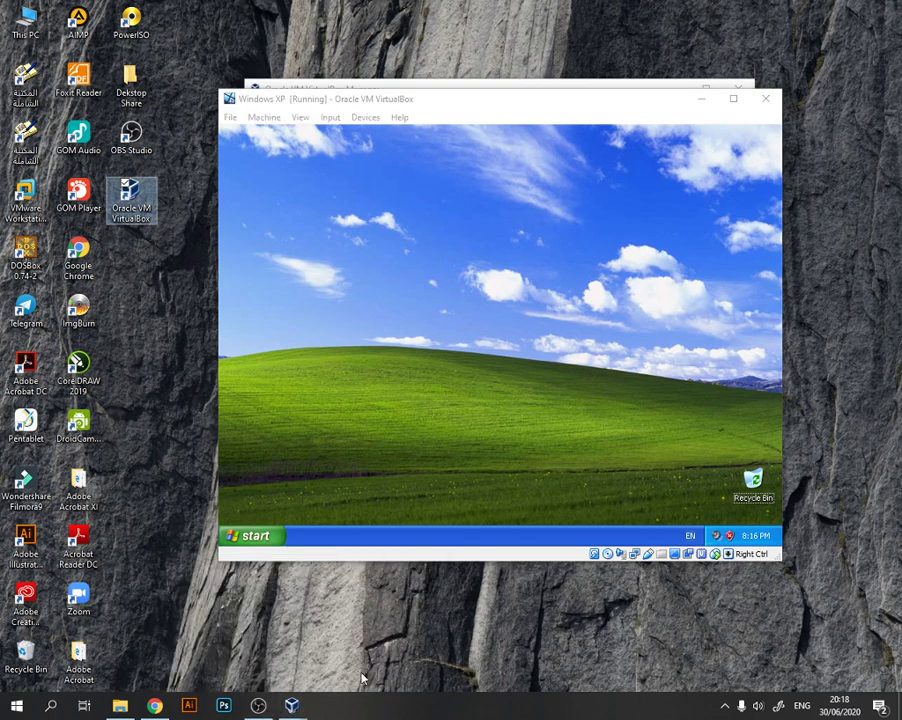